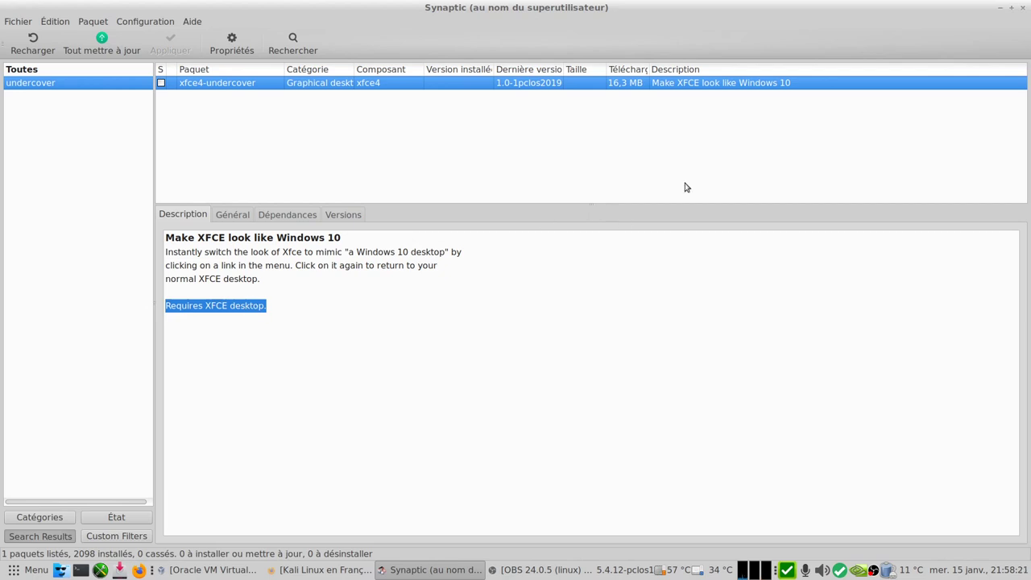
- Switch to the Oracle VM VirtualBox manager and view its version information, closing it when done
click(1000, 8)
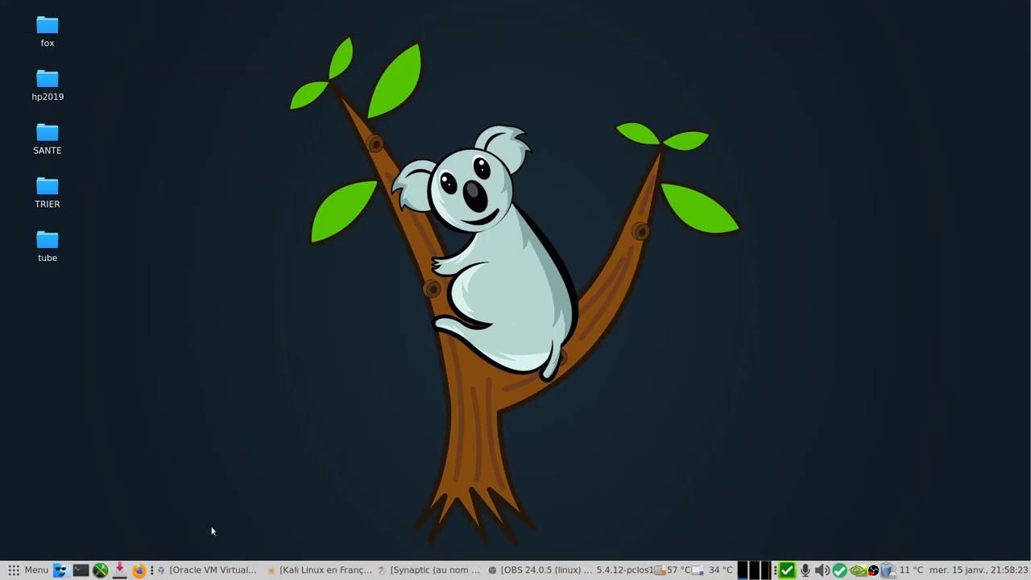
click(191, 570)
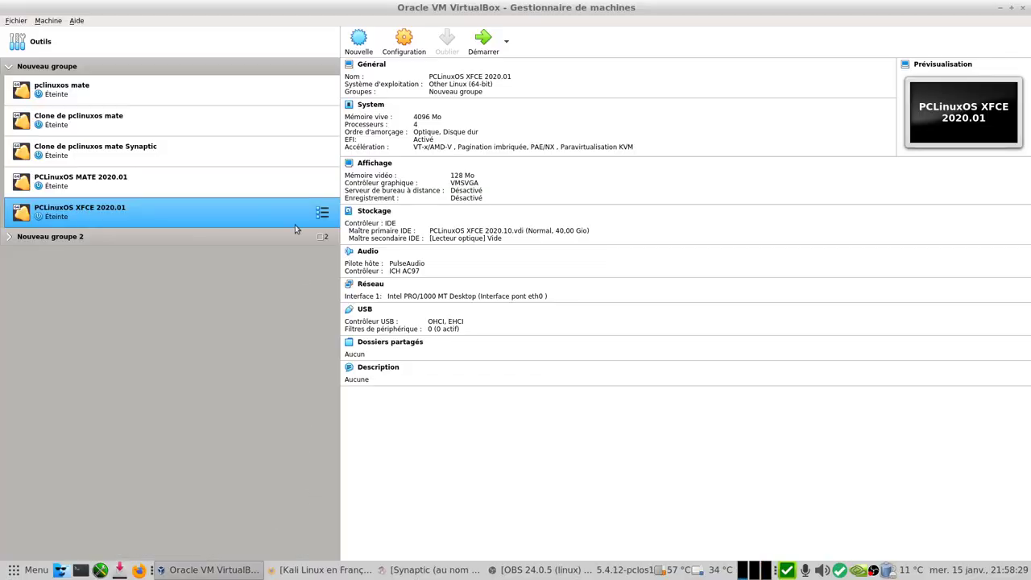
click(76, 20)
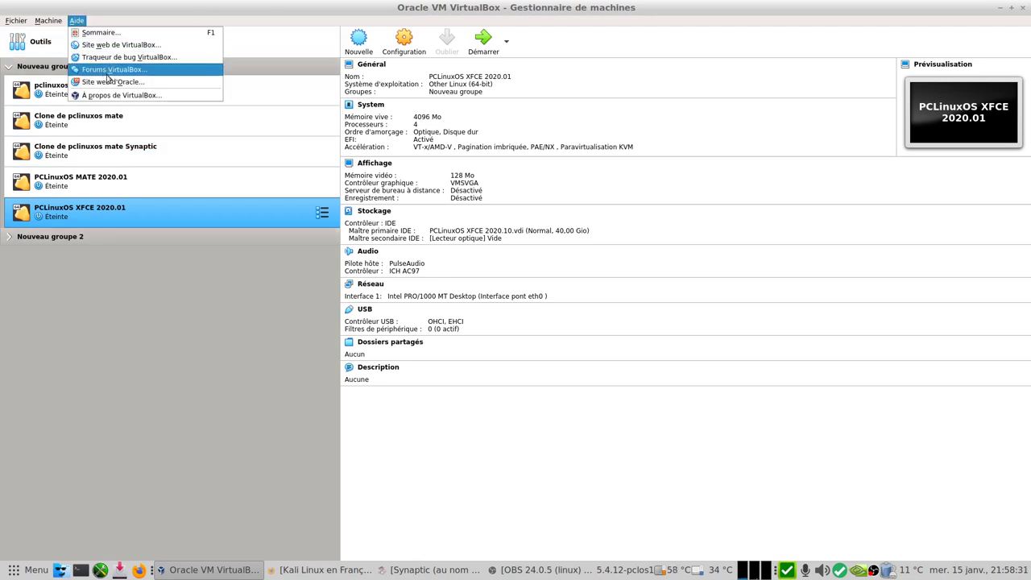
click(121, 95)
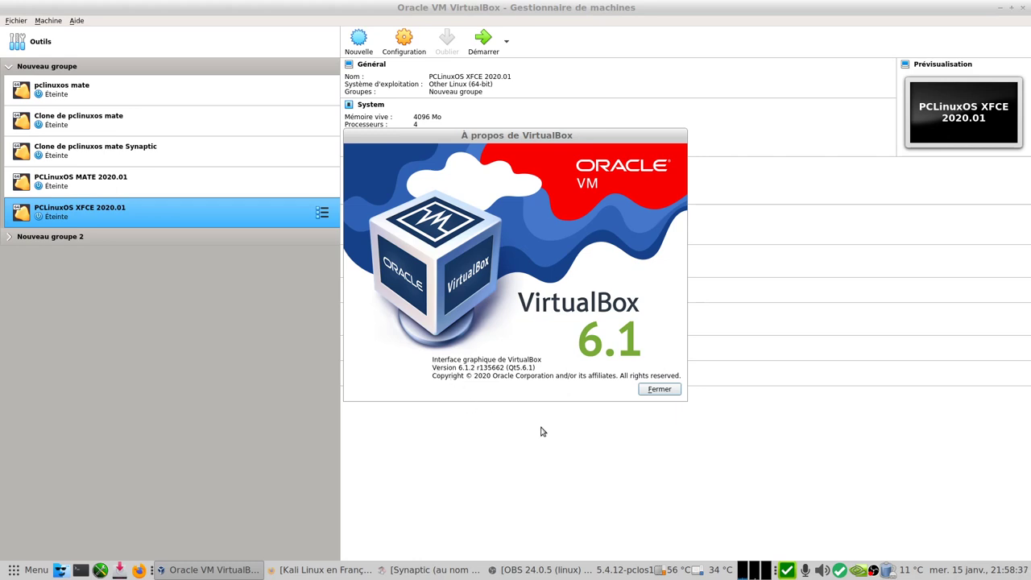
click(655, 392)
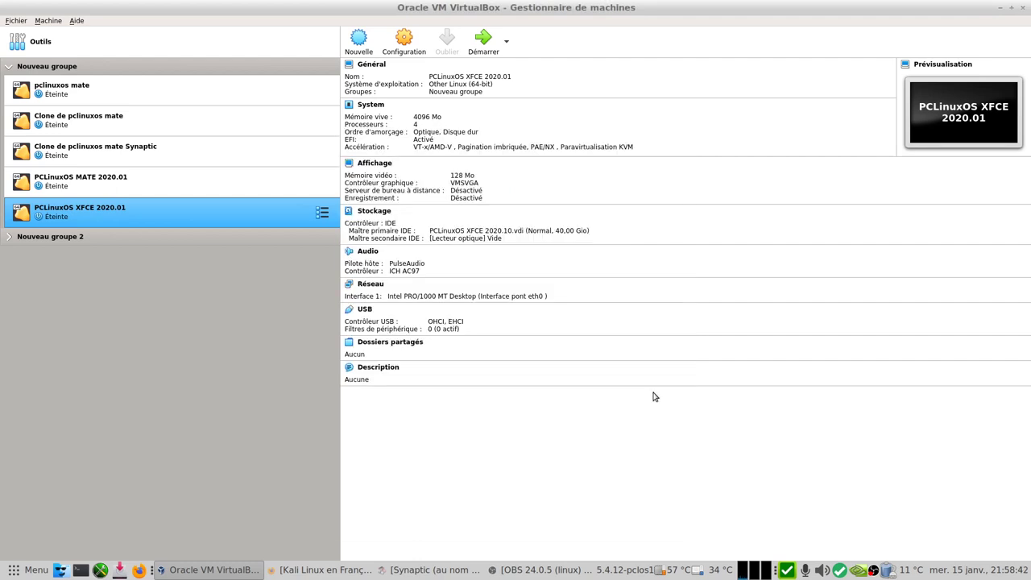
- Start the PCLinuxOS XFCE 2020.01 virtual machine and log in with the account password
click(489, 51)
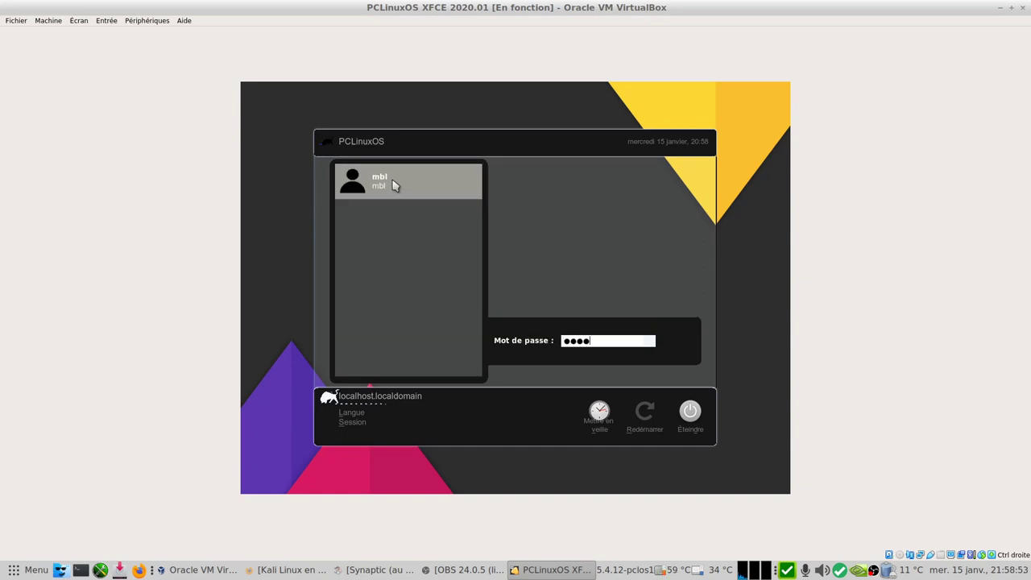
key(Return)
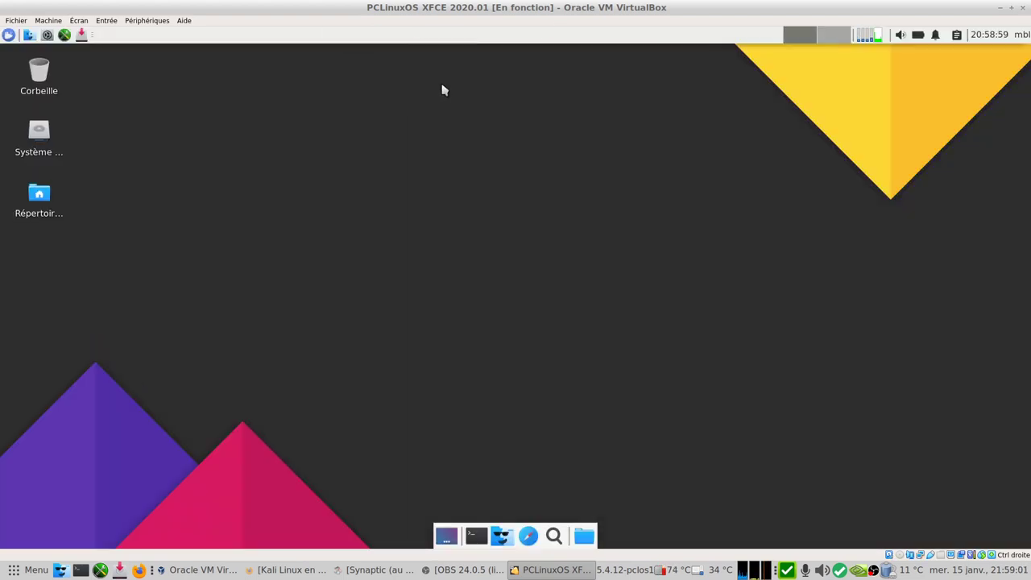
- View the version information of the virtual machine's Xfce panel and close it
right_click(459, 38)
mouse_move(496, 112)
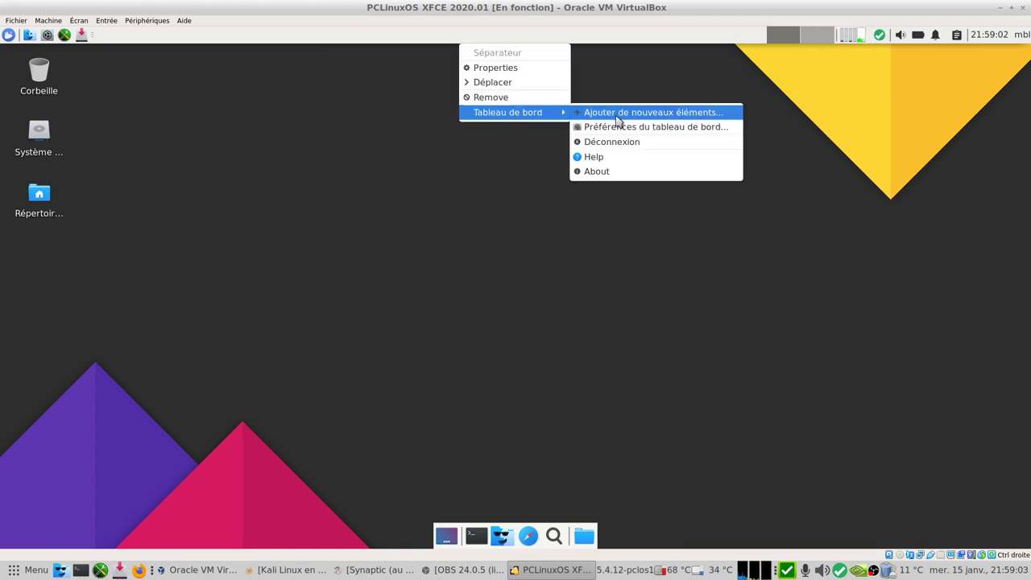
click(636, 170)
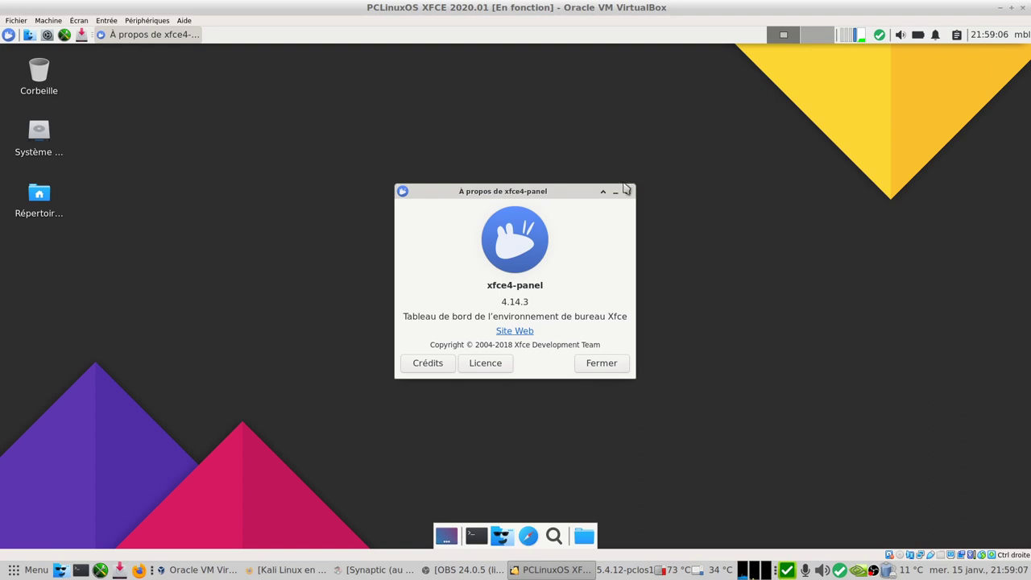
click(627, 191)
- Run neofetch in a terminal to view the system information, and close the terminal
click(473, 536)
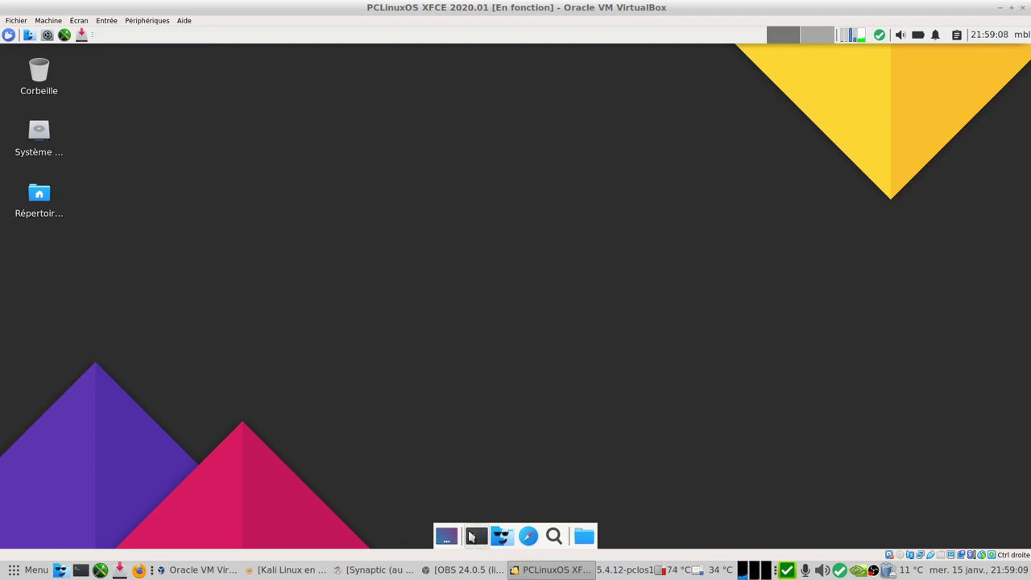
text(neofetch)
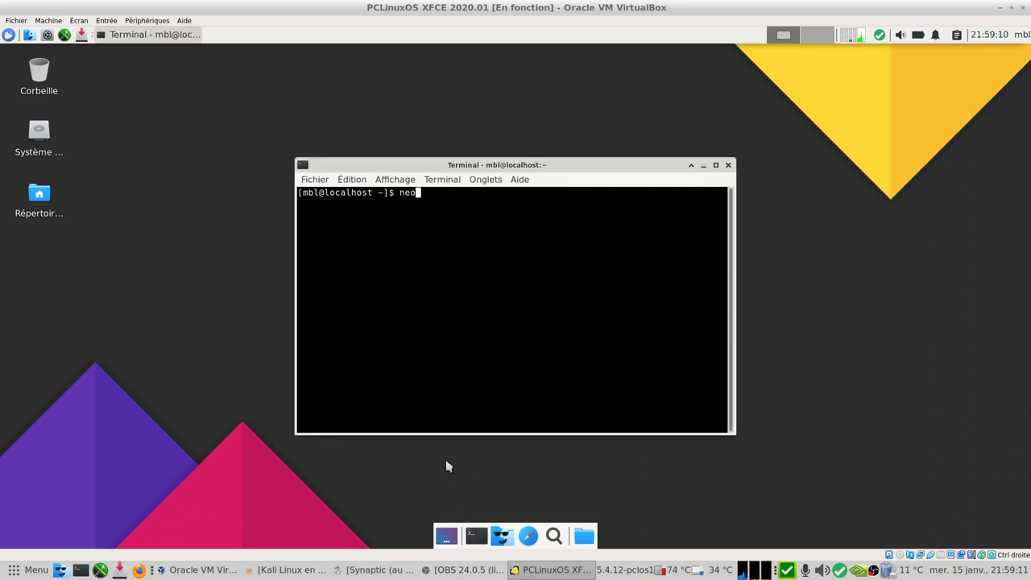
key(Return)
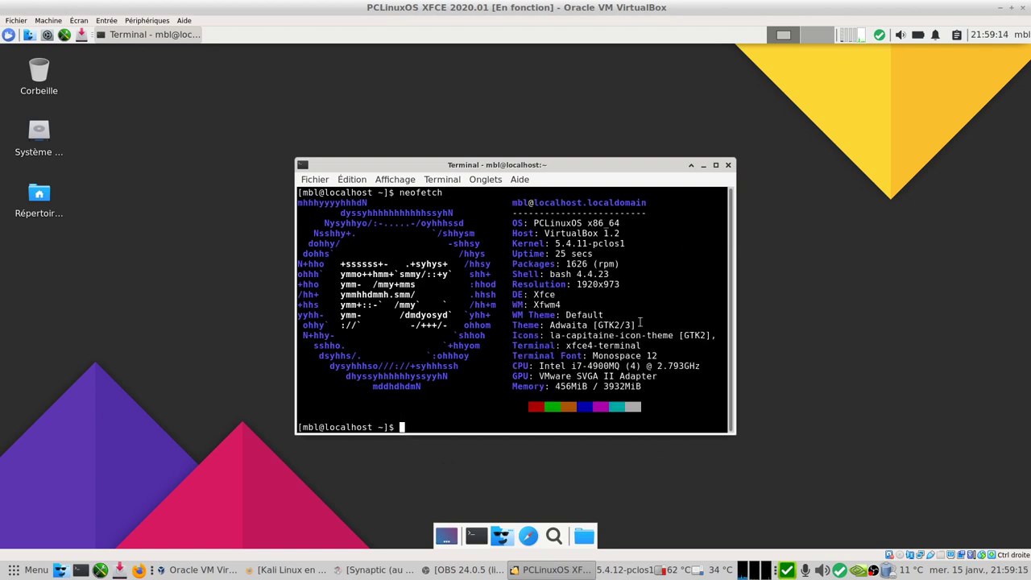
click(728, 165)
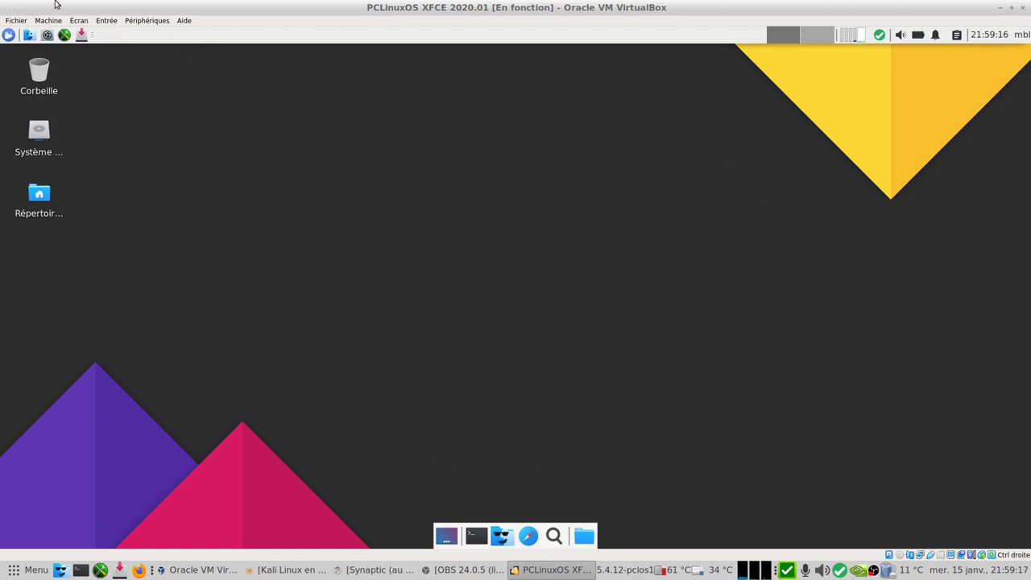
- Open the desktop settings full-size and review the appearance options for style, icons and fonts
click(47, 35)
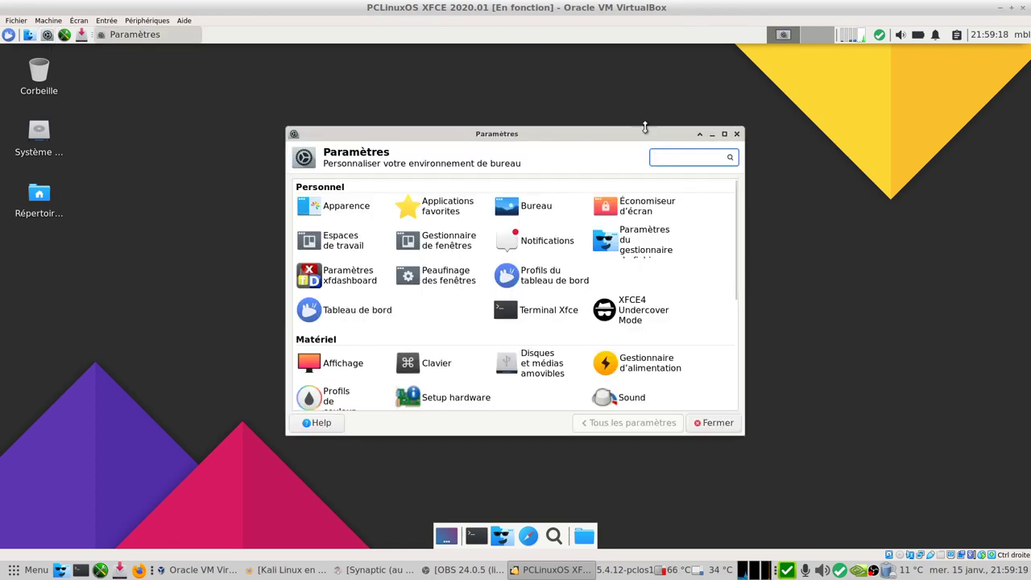
click(724, 134)
click(44, 125)
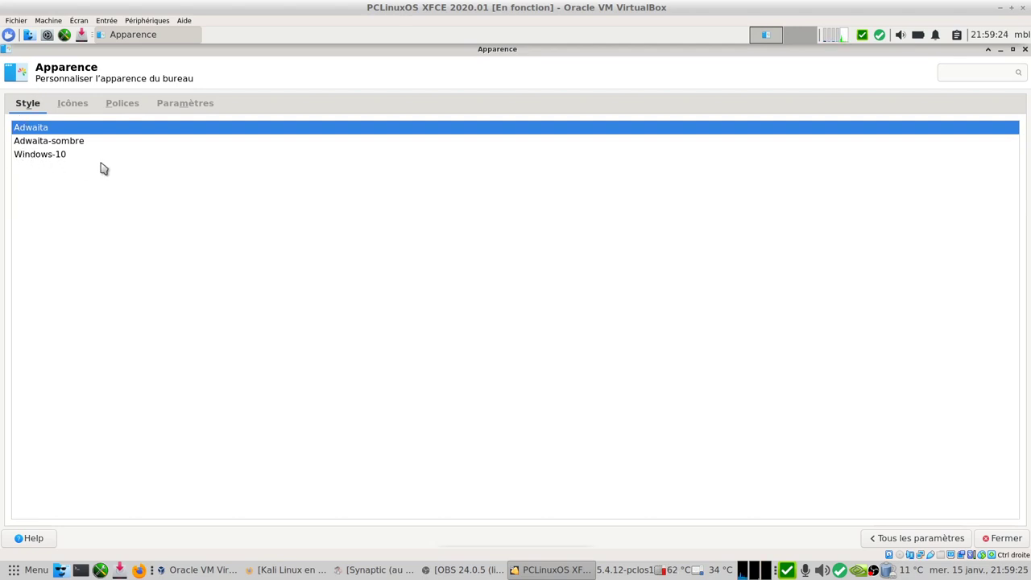
click(73, 104)
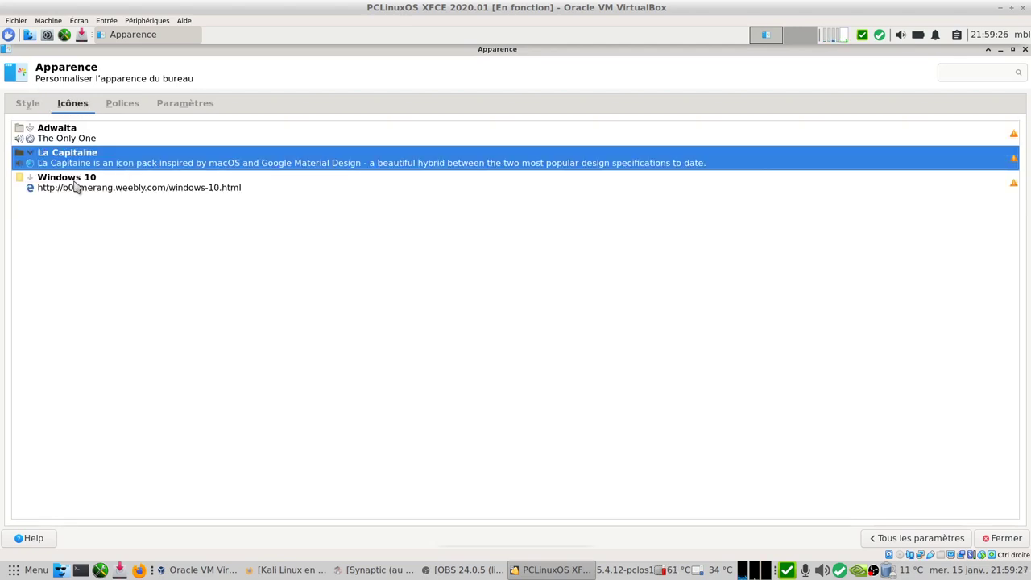
click(122, 104)
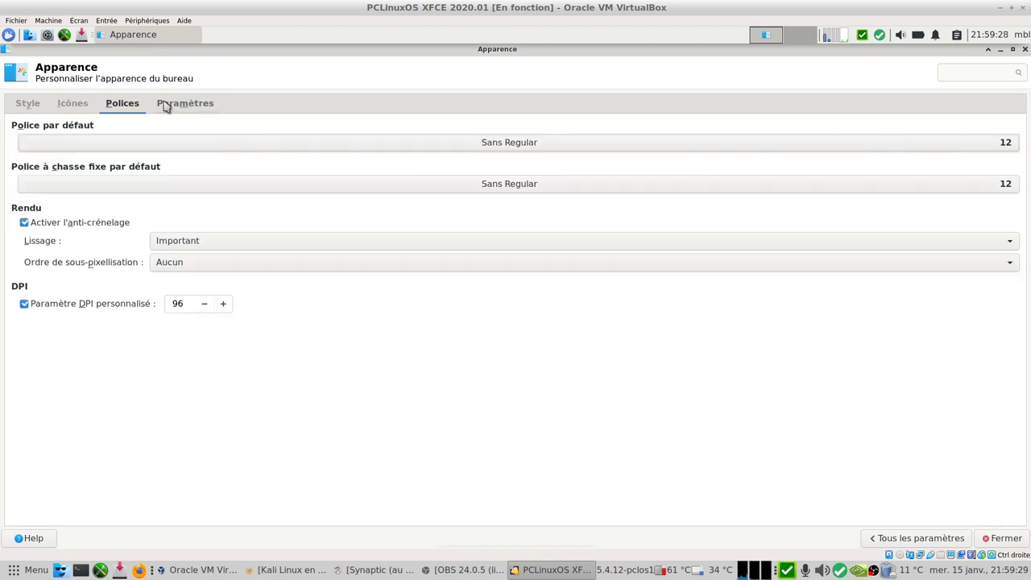
click(166, 106)
click(30, 105)
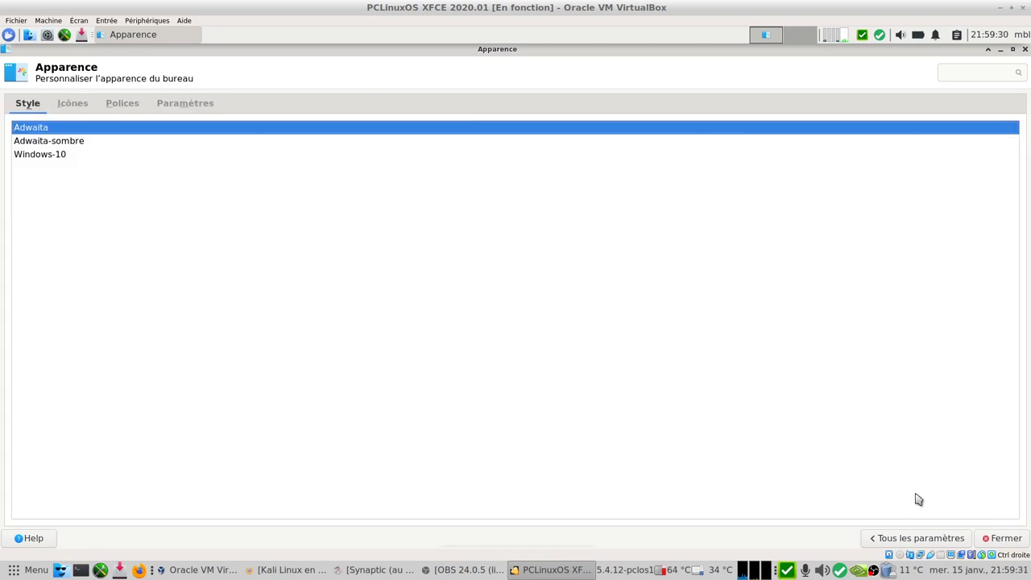
- Activate XFCE4 Undercover Mode from the full settings overview and minimize the settings window
click(926, 538)
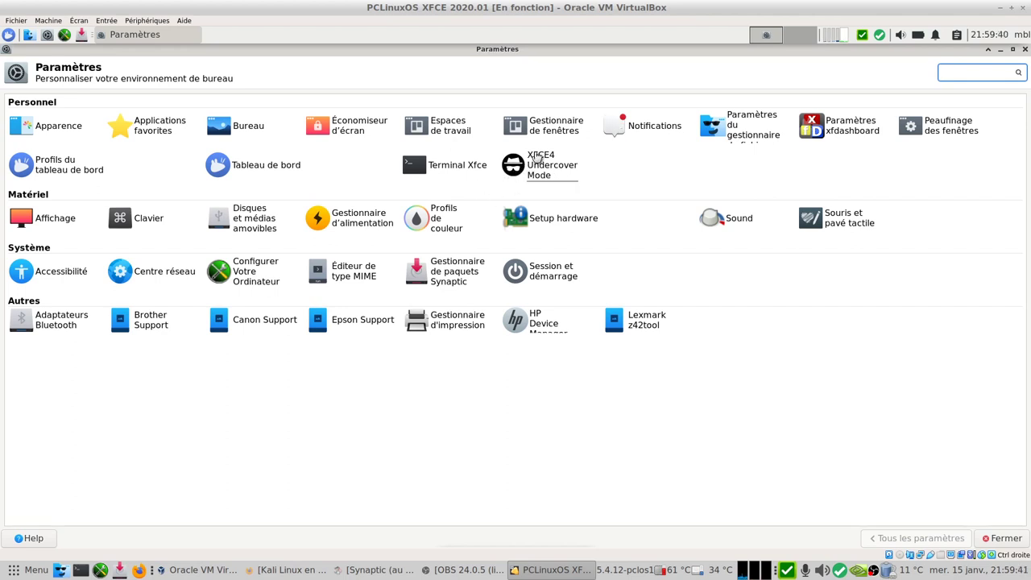
click(555, 174)
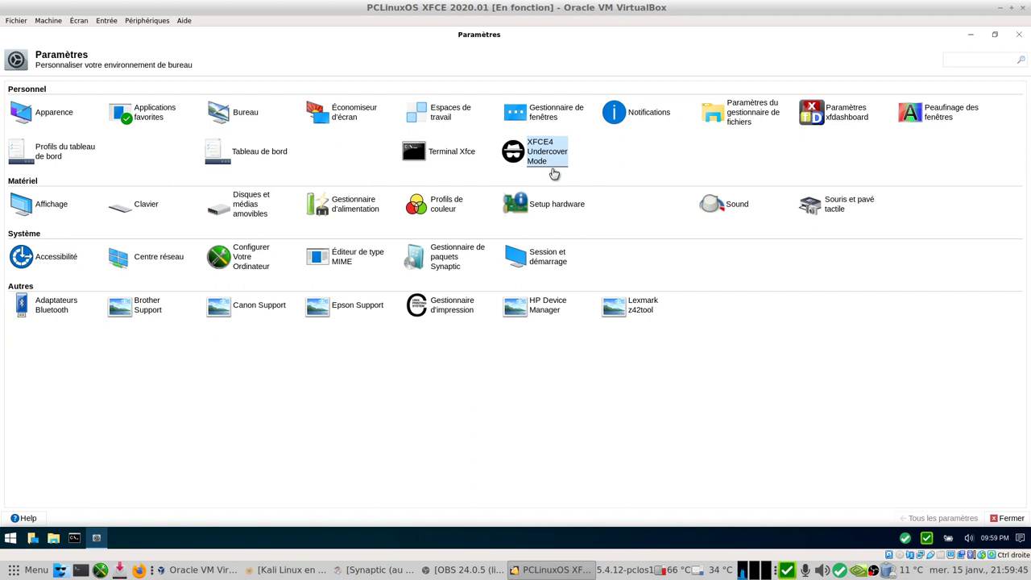
click(972, 35)
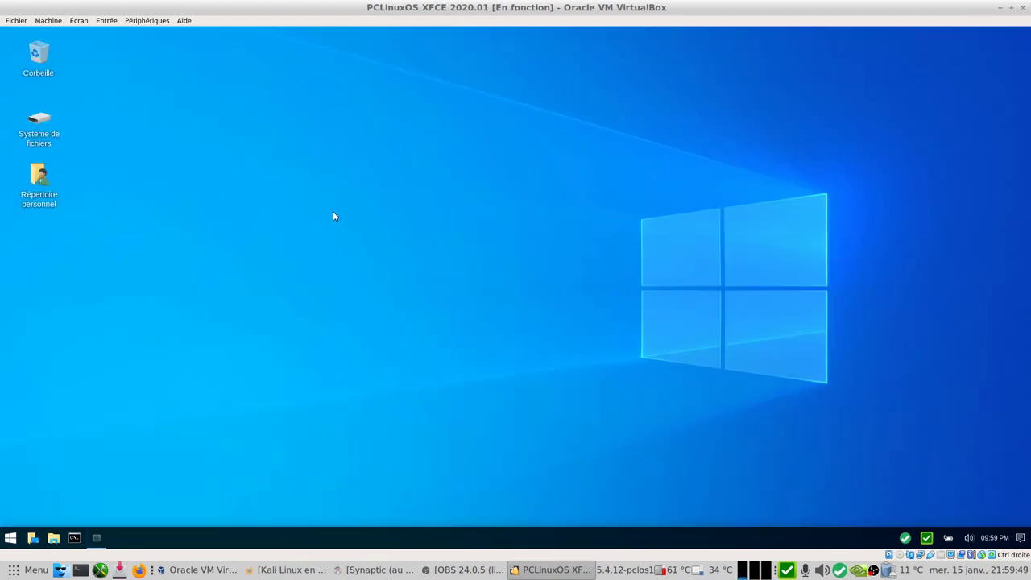
- Search the applications for "libr", launch LibreOffice 6.3 Calc to view it, and close it
click(10, 538)
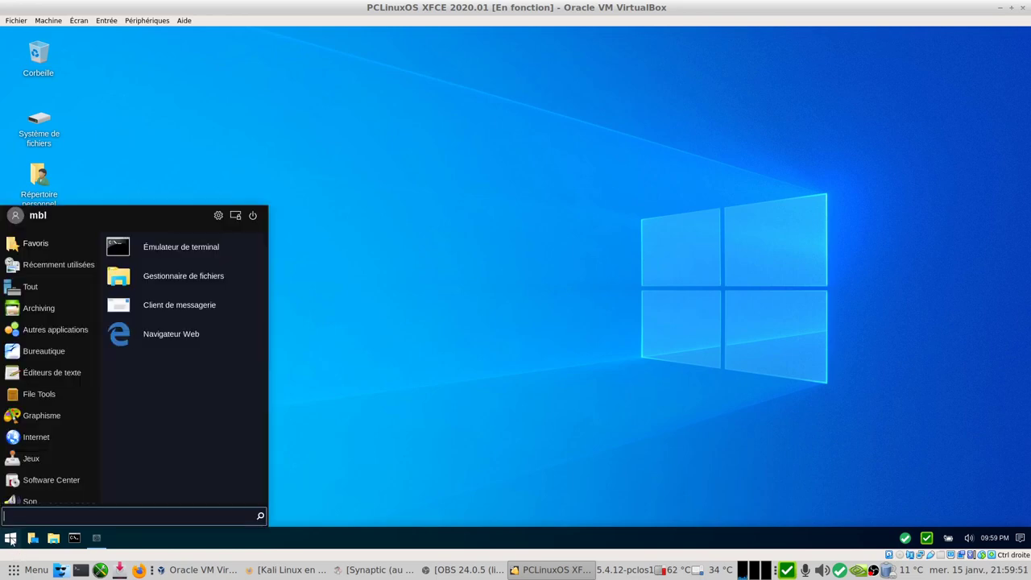
text(libr)
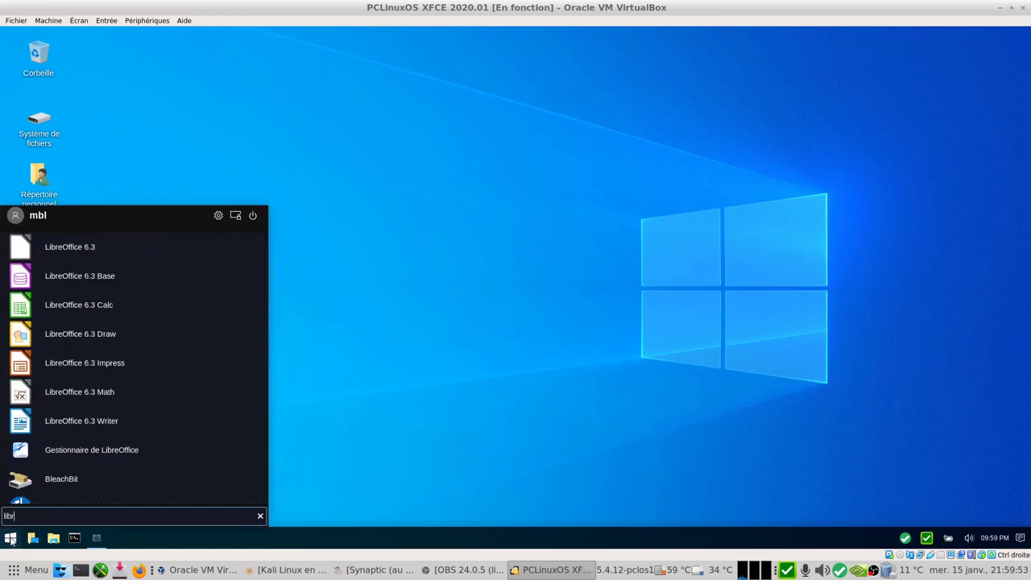
click(118, 306)
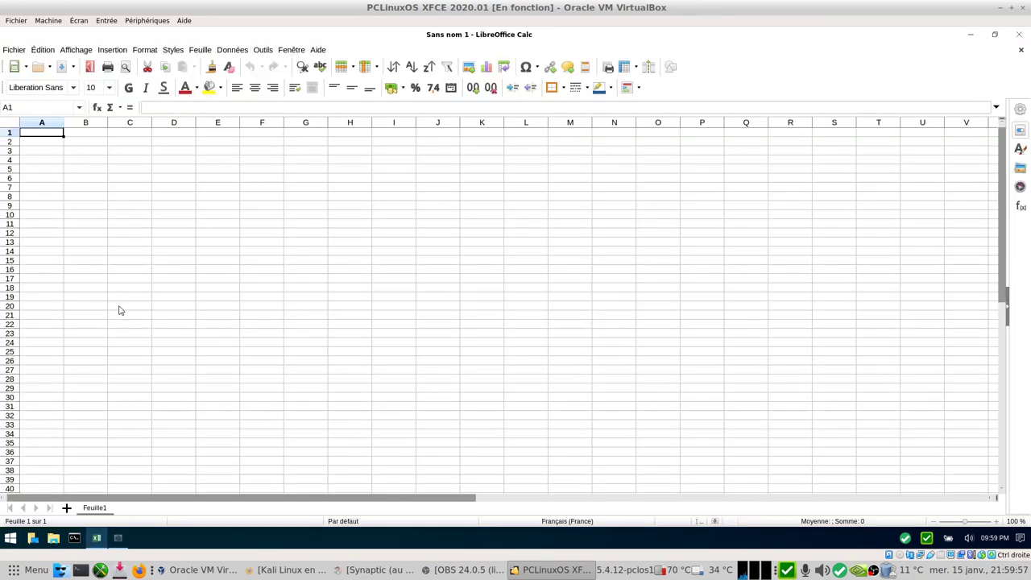
click(1019, 34)
- Create a folder named TEST inside the home directory's Documents folder and close the file manager
double_click(40, 174)
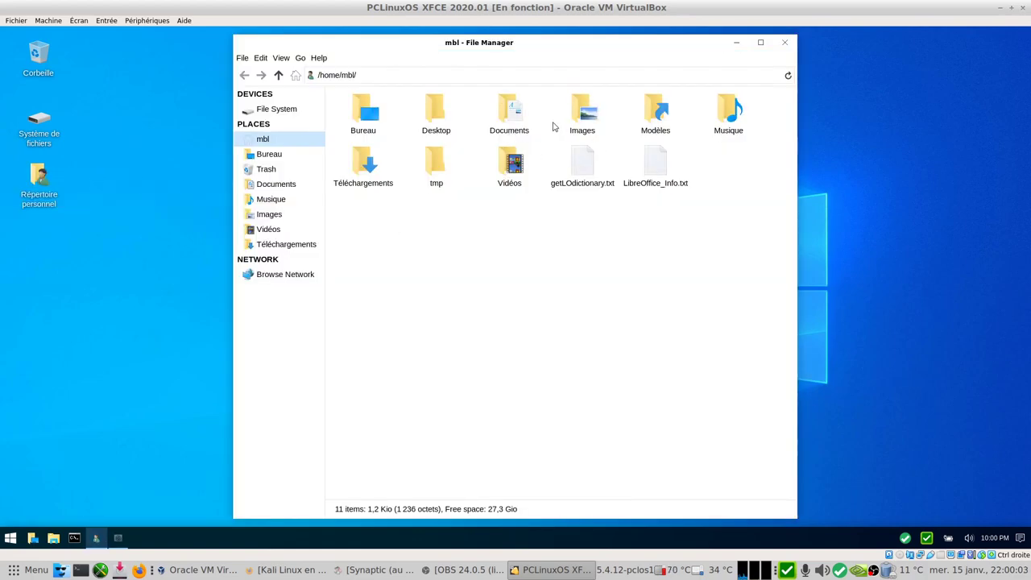
double_click(507, 117)
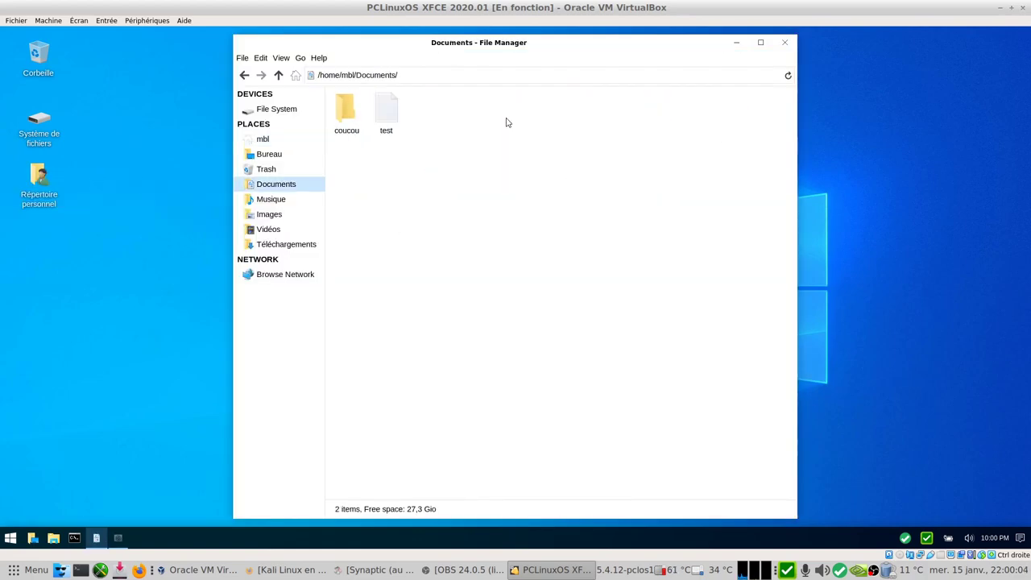
right_click(472, 193)
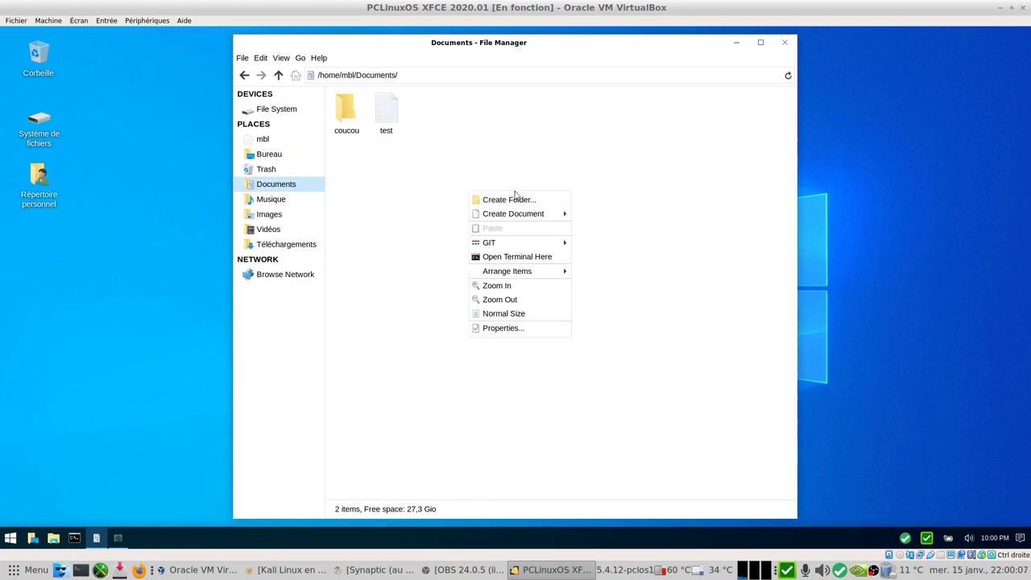
click(514, 200)
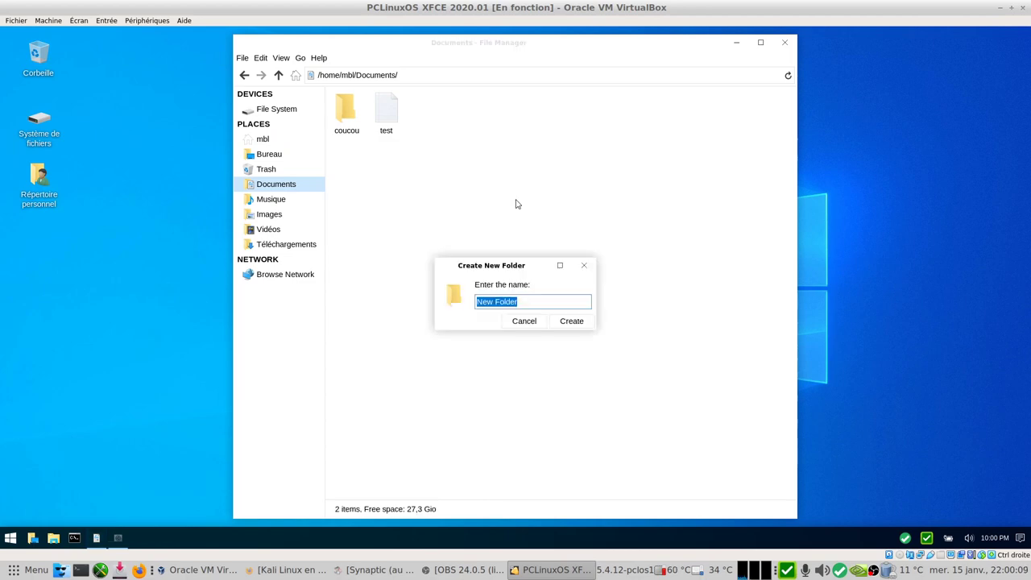
text(TEST)
key(Return)
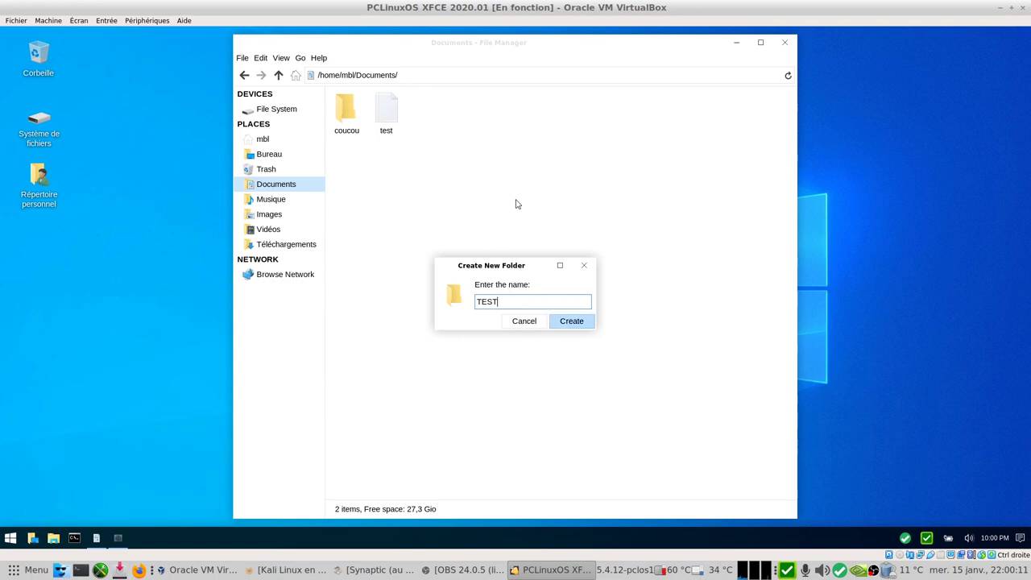
click(785, 44)
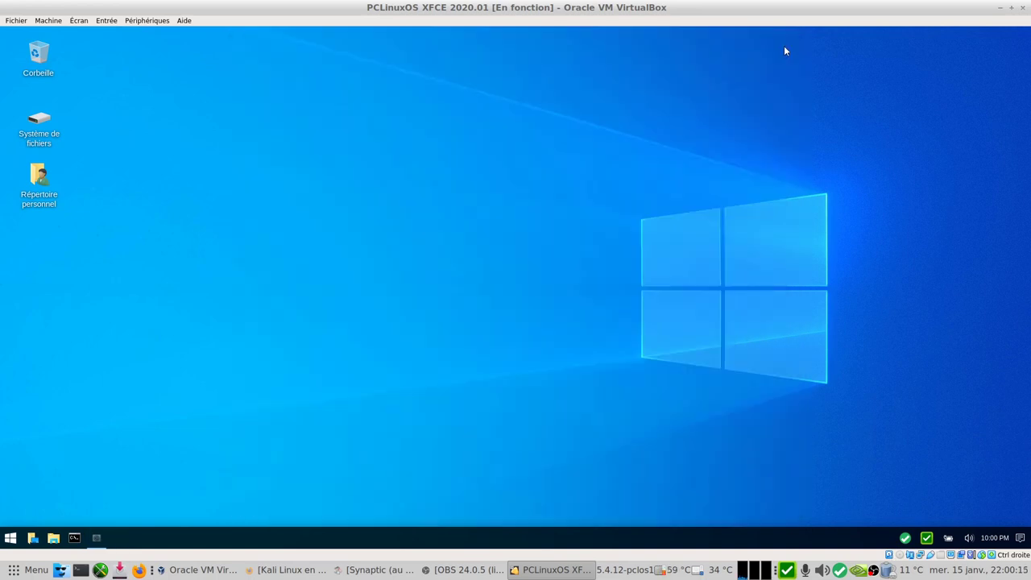
- Search the applications for "synaptic" and launch the Synaptic package manager
click(10, 538)
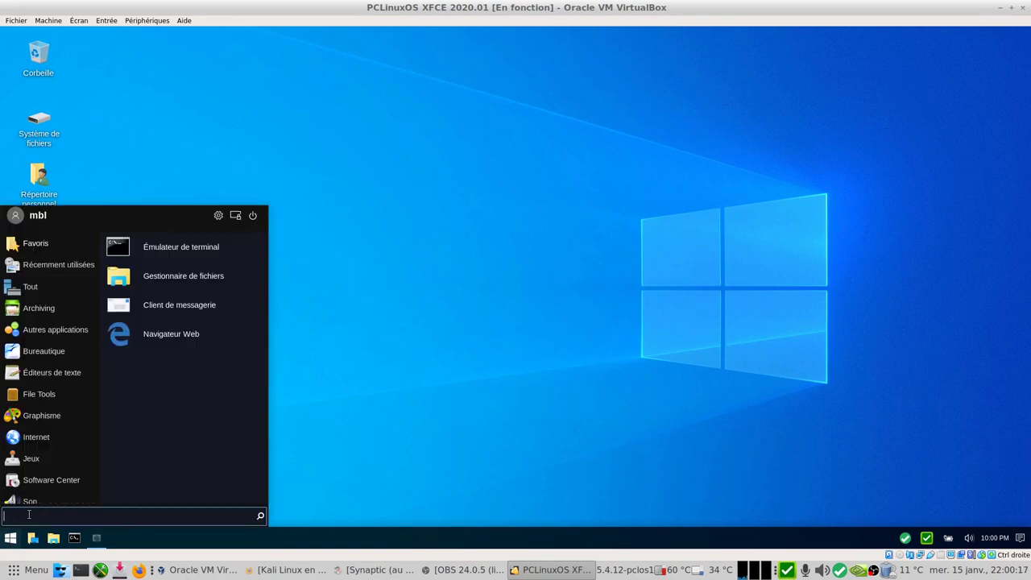
text(sysnapti)
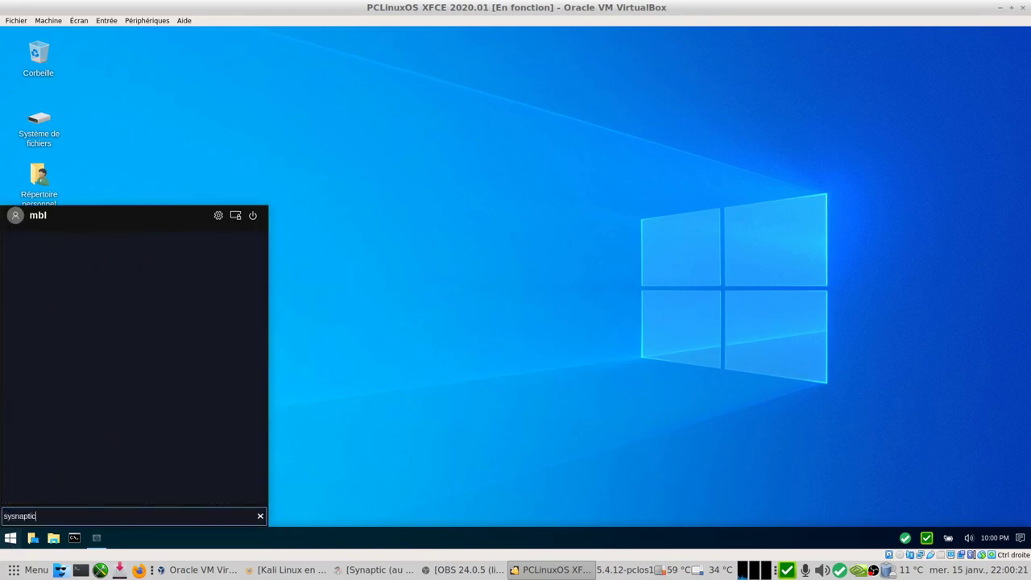
text(c)
key(BackSpace)
key(BackSpace)
key(BackSpace)
key(BackSpace)
key(BackSpace)
key(BackSpace)
key(BackSpace)
key(BackSpace)
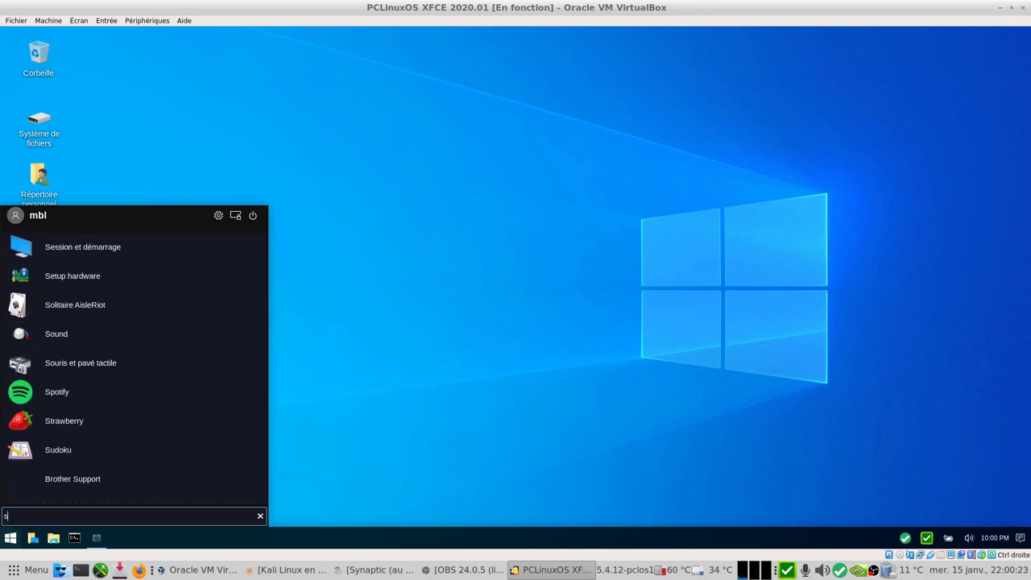
text(ynaptic)
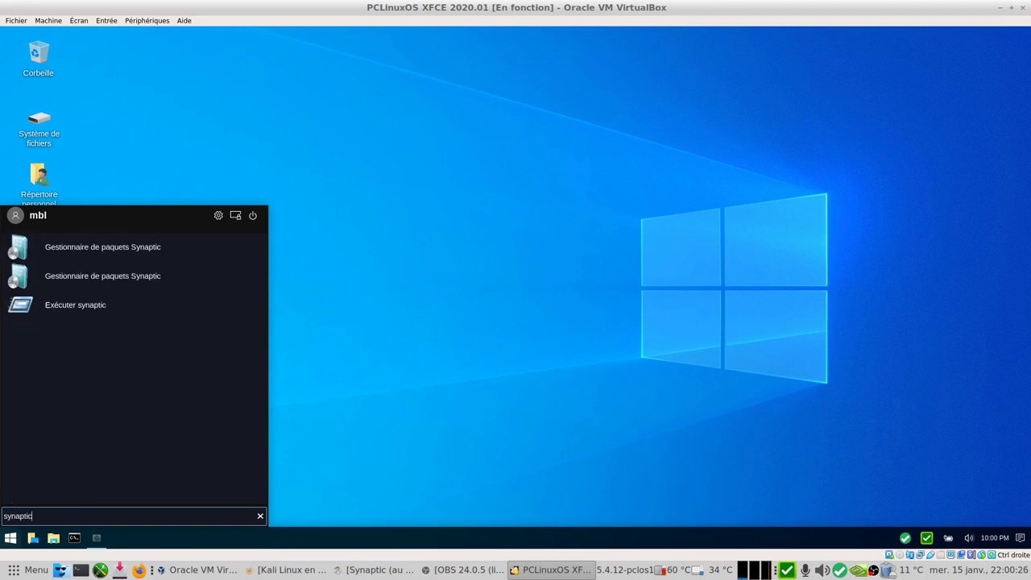
key(Return)
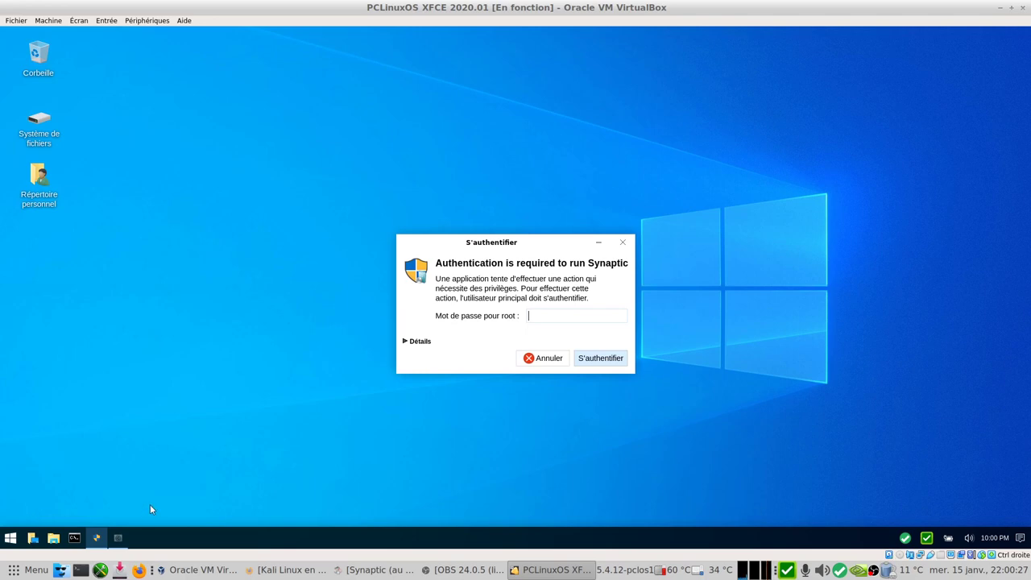
- Authenticate with the root password, view Synaptic's package list and close the package manager
text(*****)
key(Return)
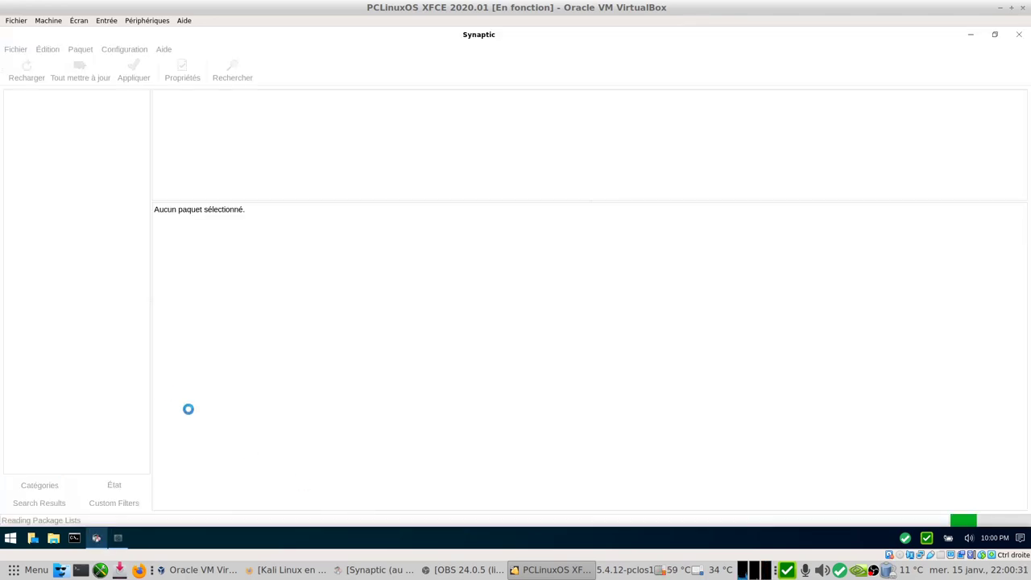
click(26, 58)
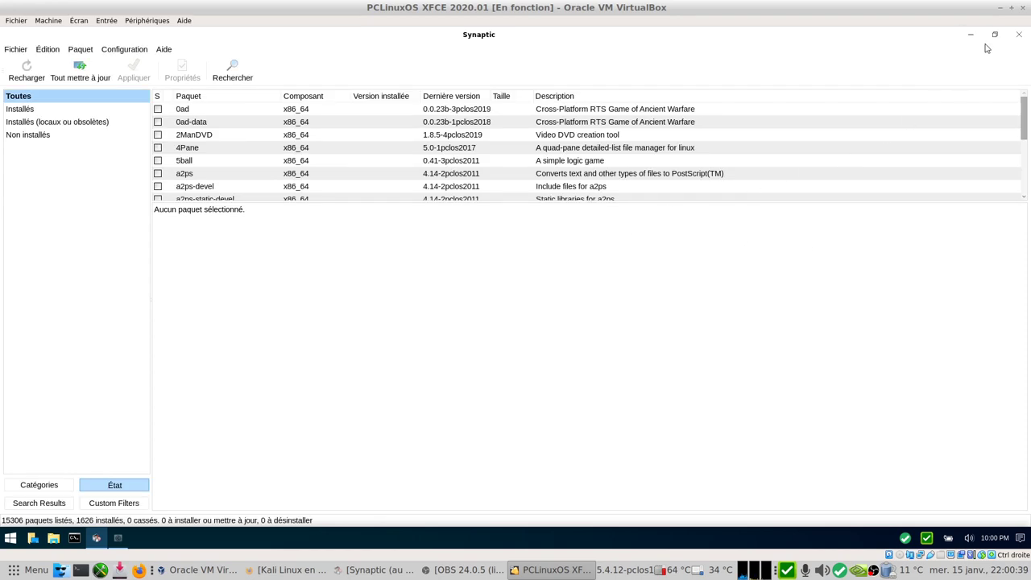
click(1020, 36)
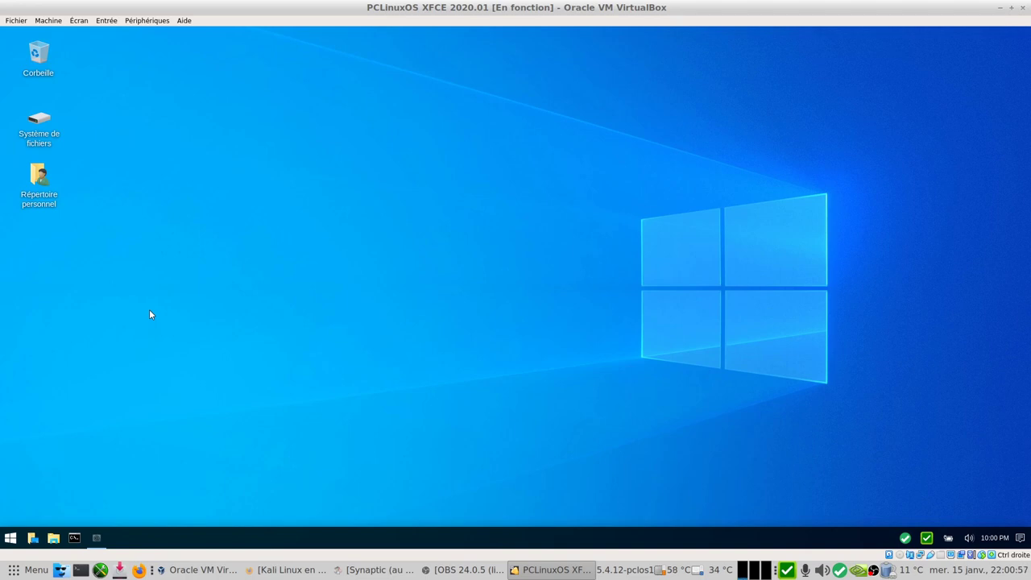
- Launch the favourite web browser to view the Firefox window in the Windows-like theme, and close it
click(10, 538)
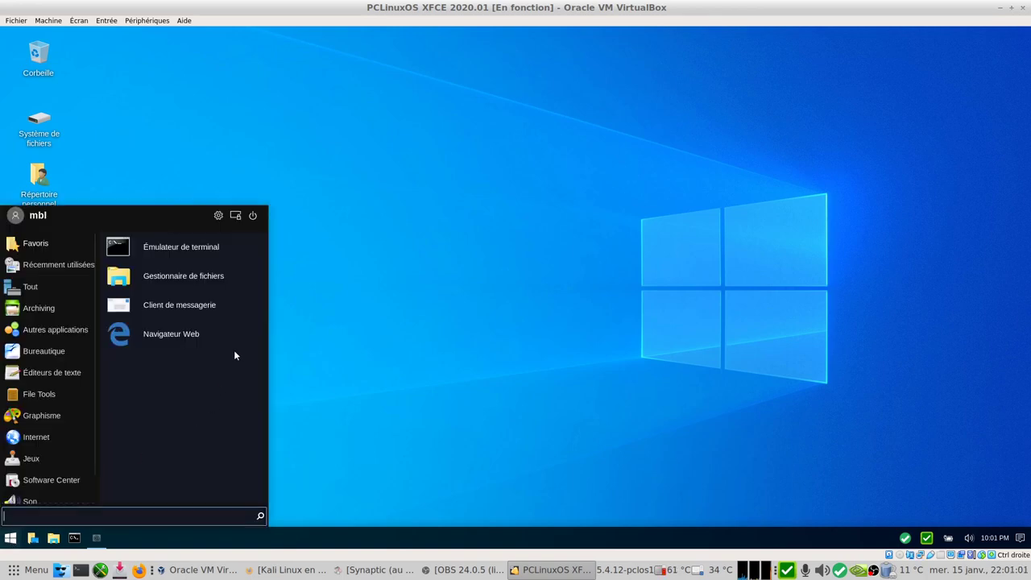
click(159, 342)
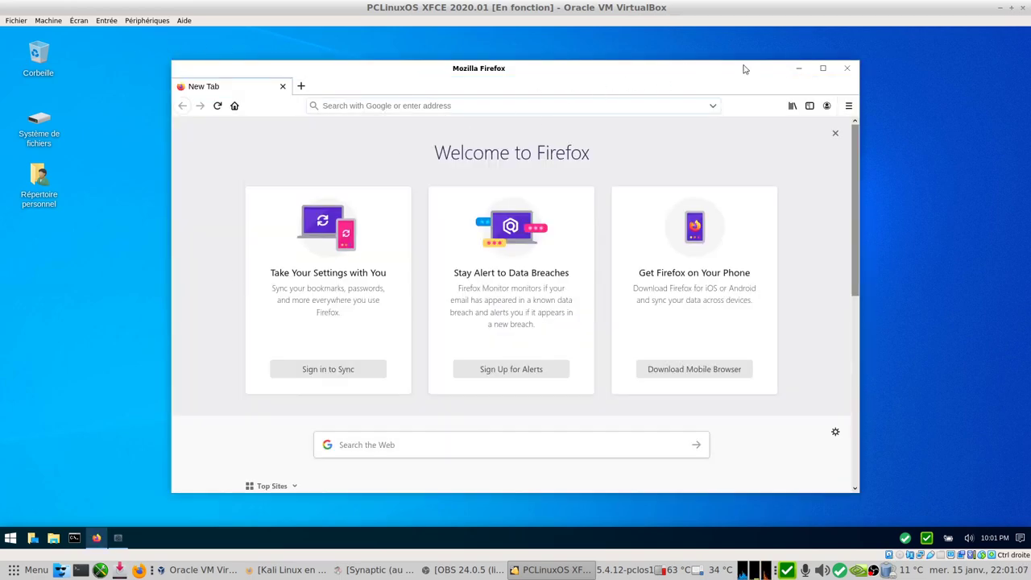
click(849, 71)
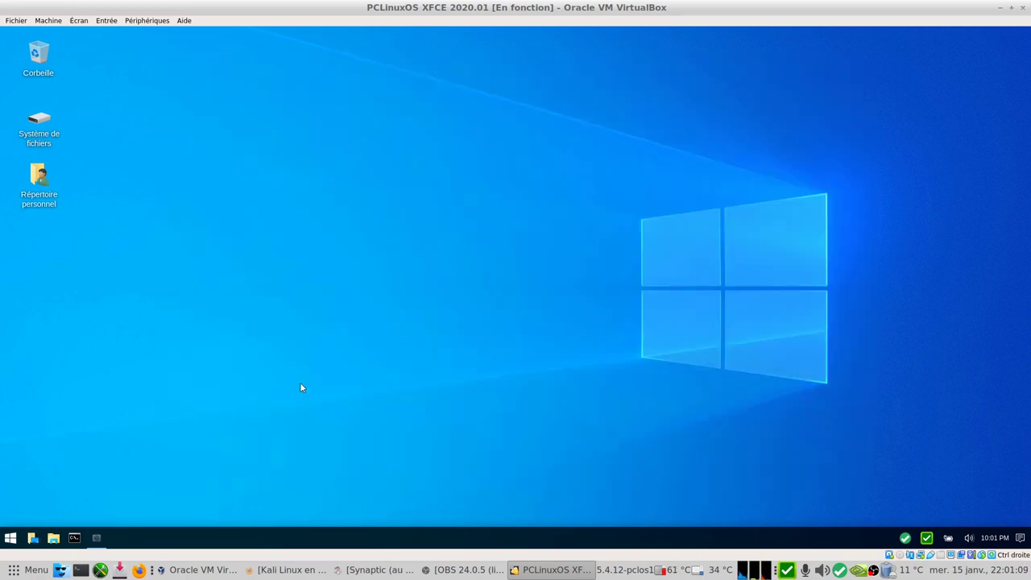
- Open the terminal emulator and run neofetch to show the system information
click(11, 537)
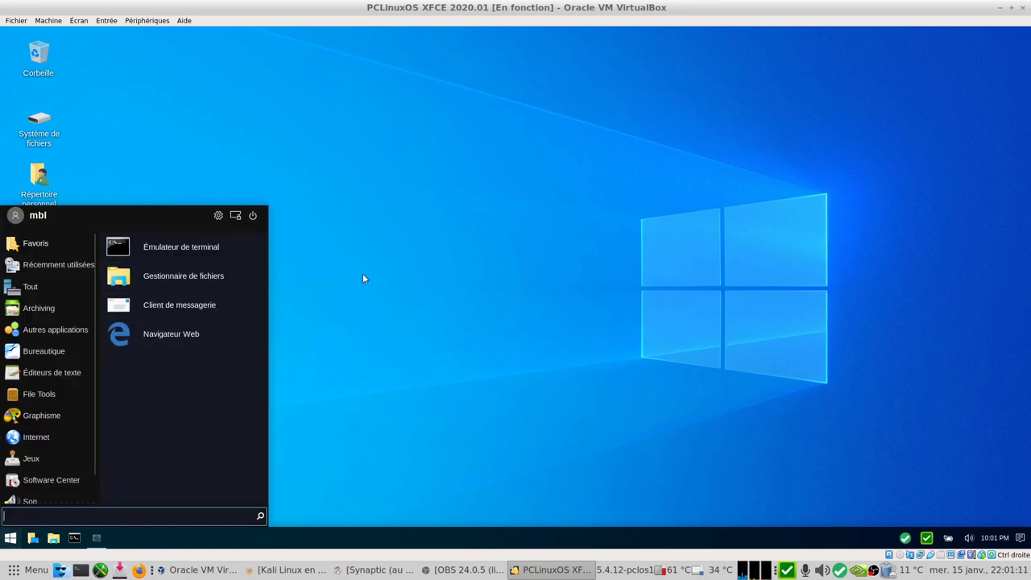
click(460, 345)
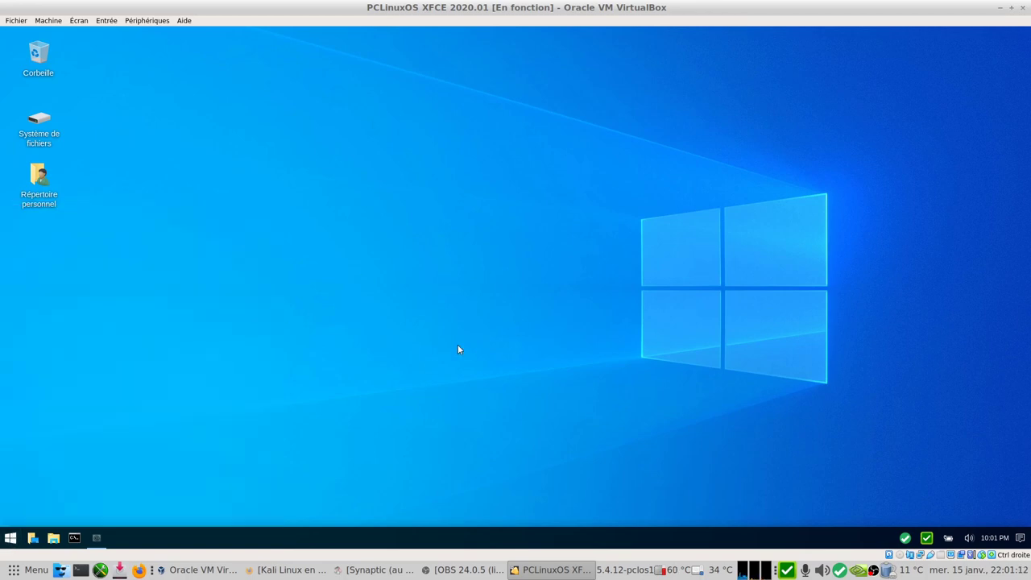
click(11, 537)
click(189, 253)
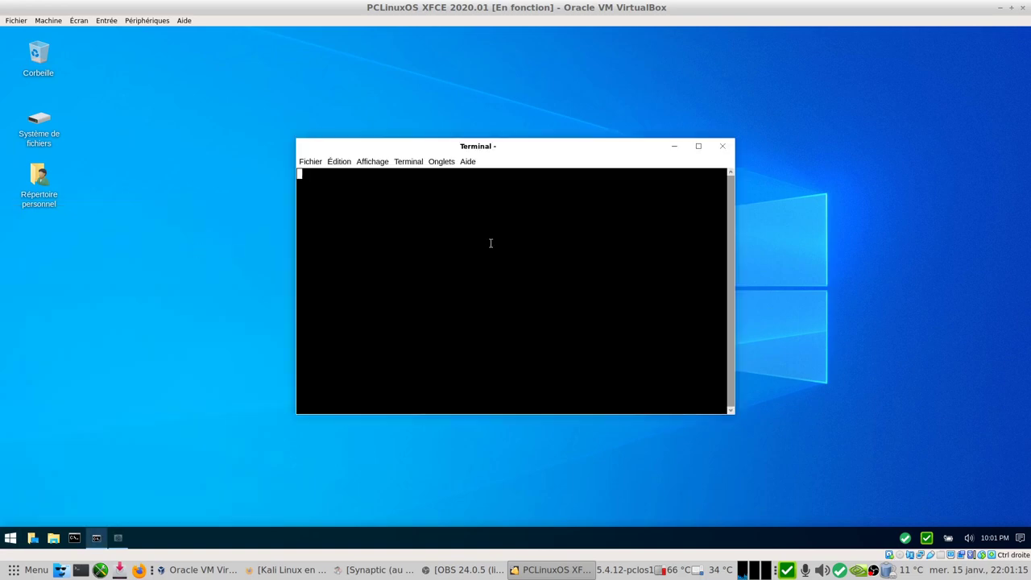
text(neof)
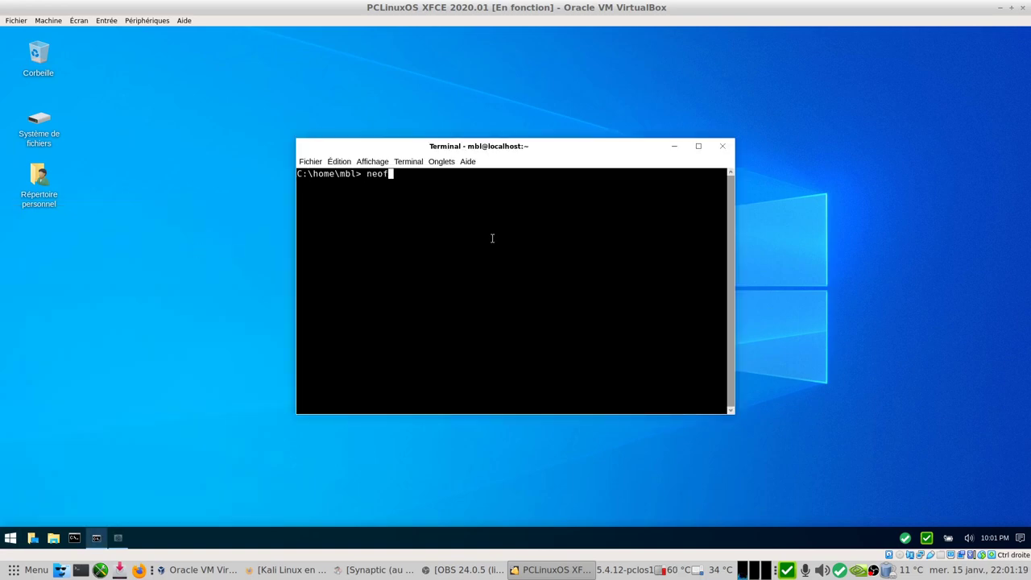
text(etch)
key(Return)
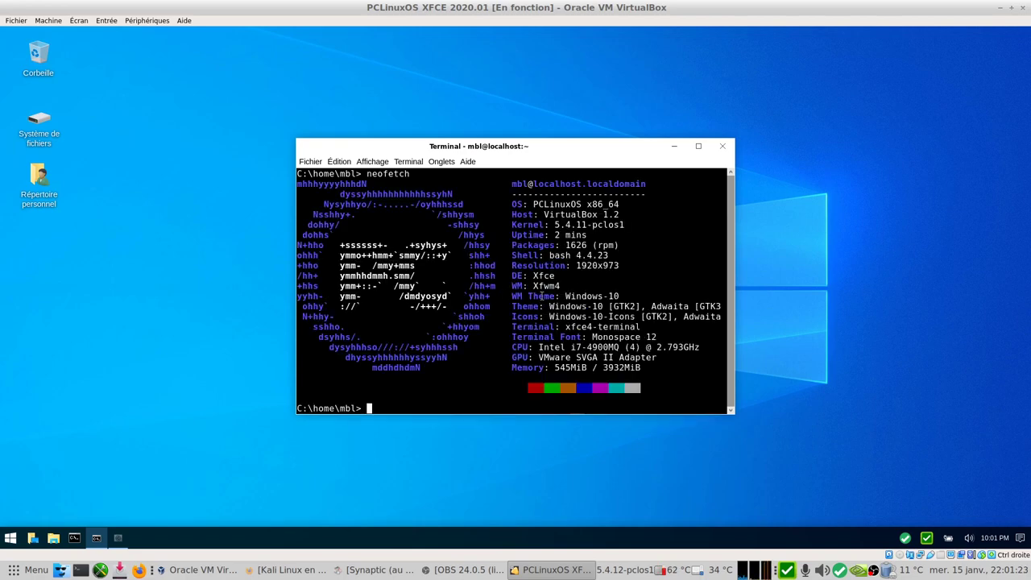
- Highlight the window manager theme name in the neofetch output and close the terminal
drag(566, 296, 297, 296)
double_click(604, 296)
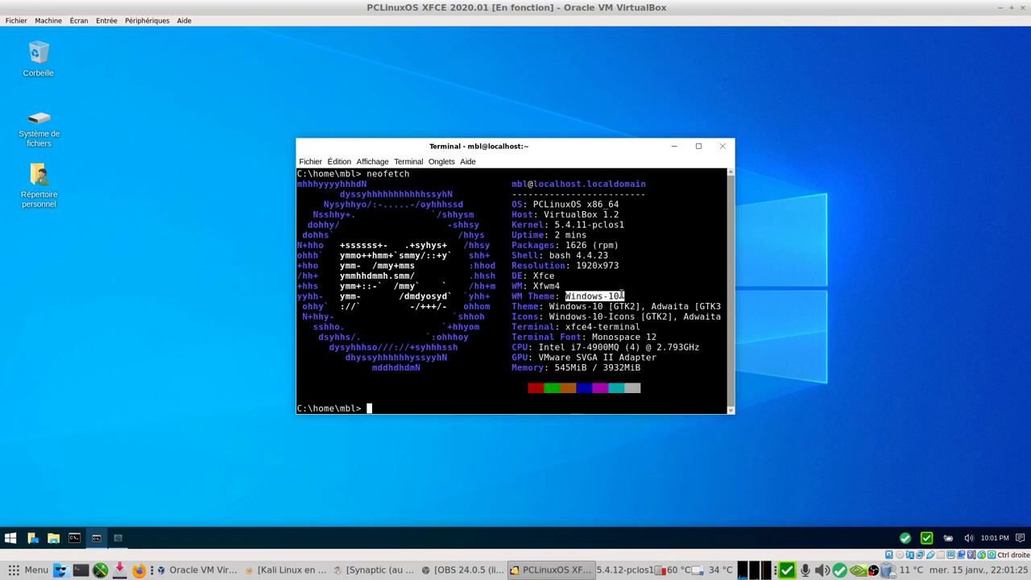
triple_click(643, 266)
click(724, 146)
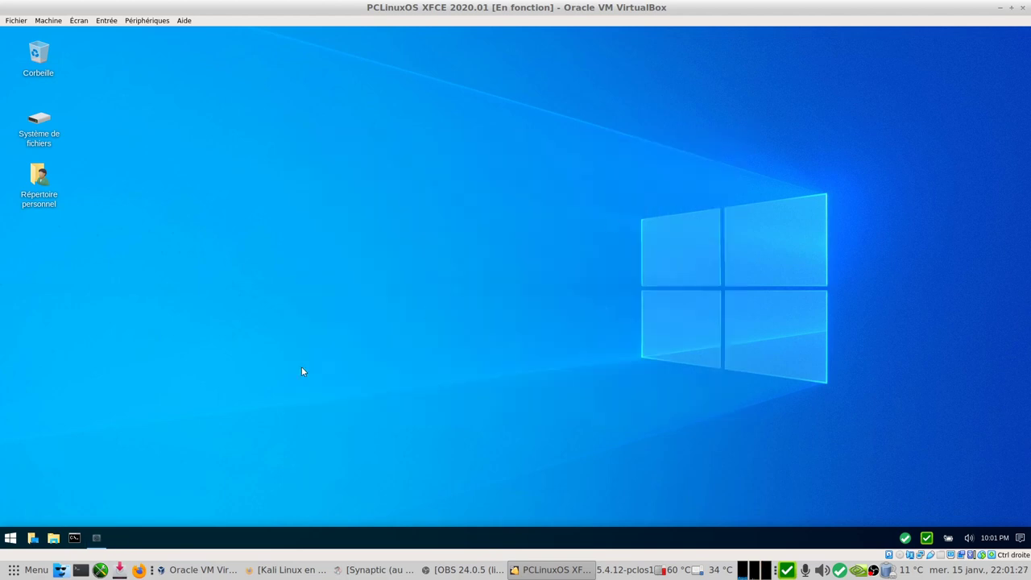
- End the current desktop session from the power options to return to the login screen
click(11, 537)
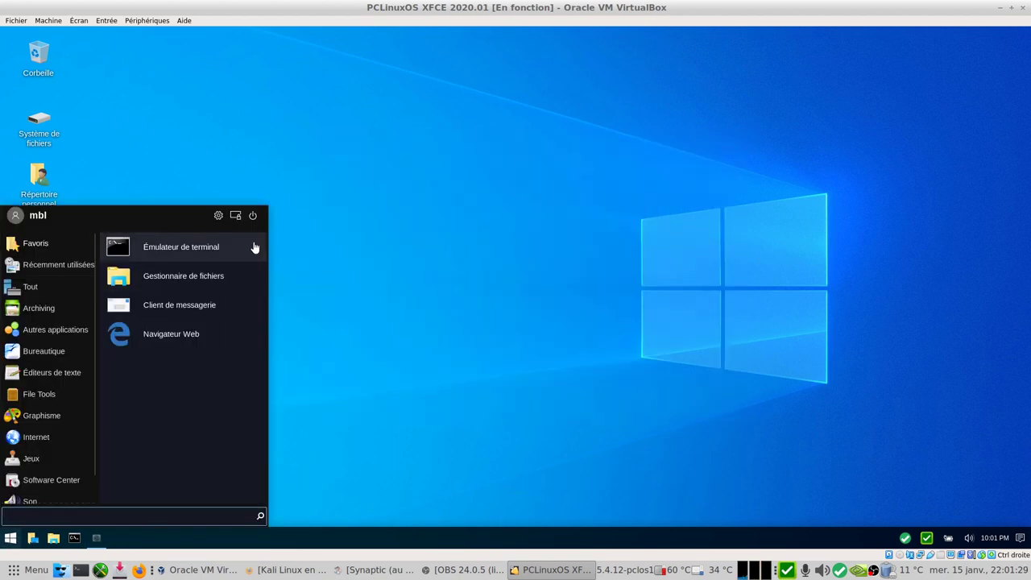
click(252, 215)
click(513, 241)
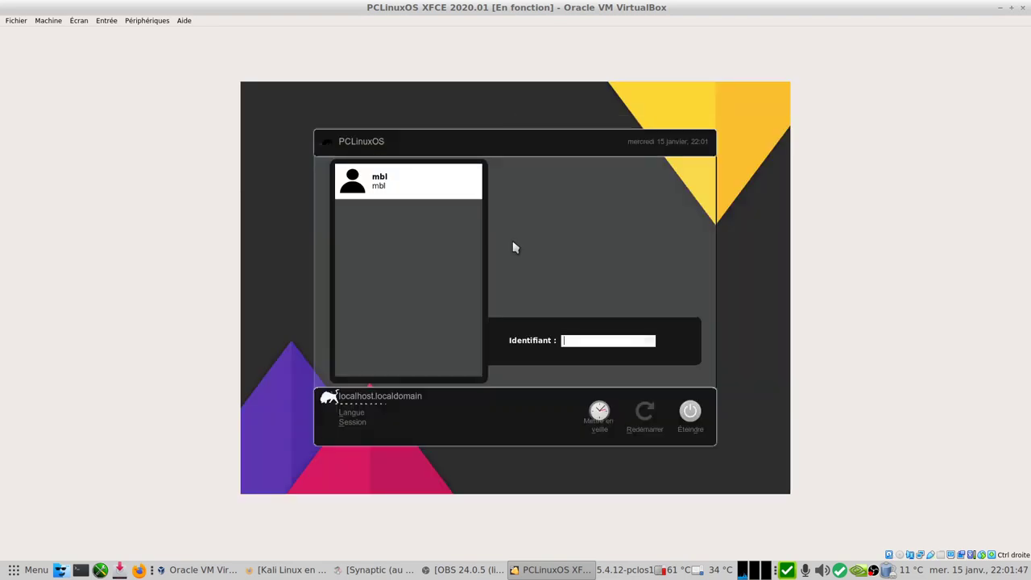
- Select the listed user account and log back in with the account password
click(427, 184)
text(****)
key(Return)
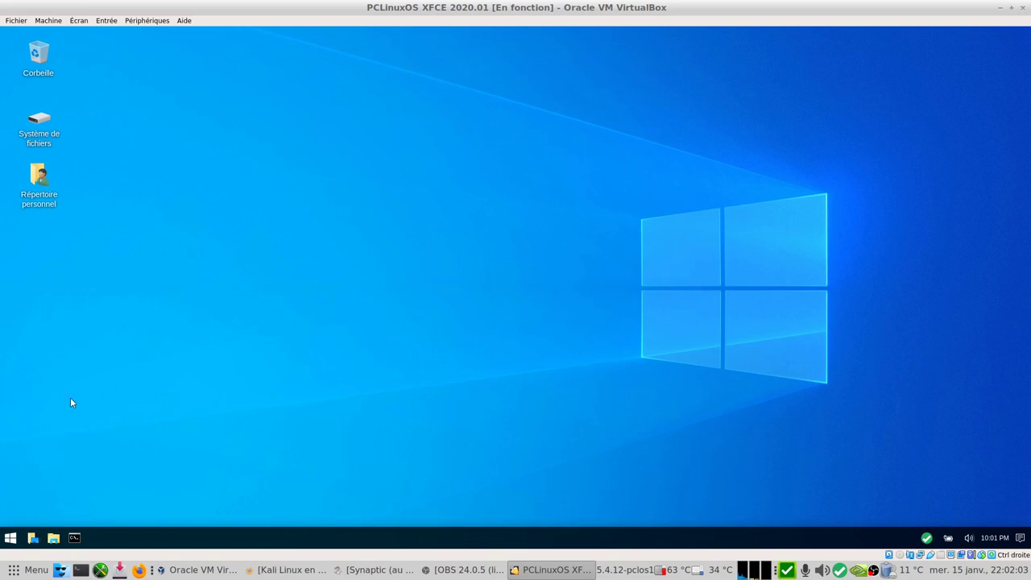
- Toggle XFCE4 Undercover Mode in the maximized desktop settings to restore the original XFCE look, and close the settings
click(11, 537)
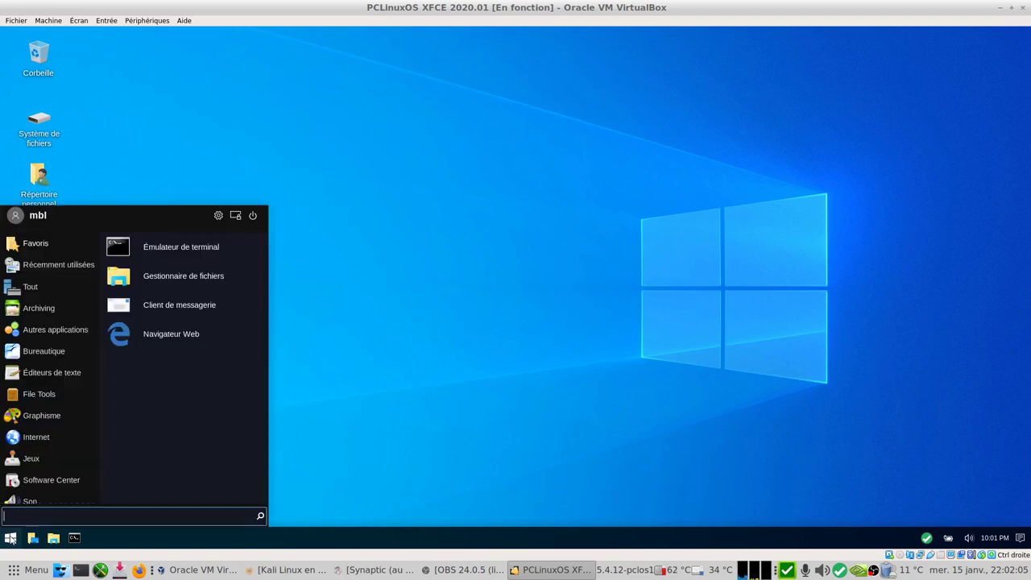
click(217, 215)
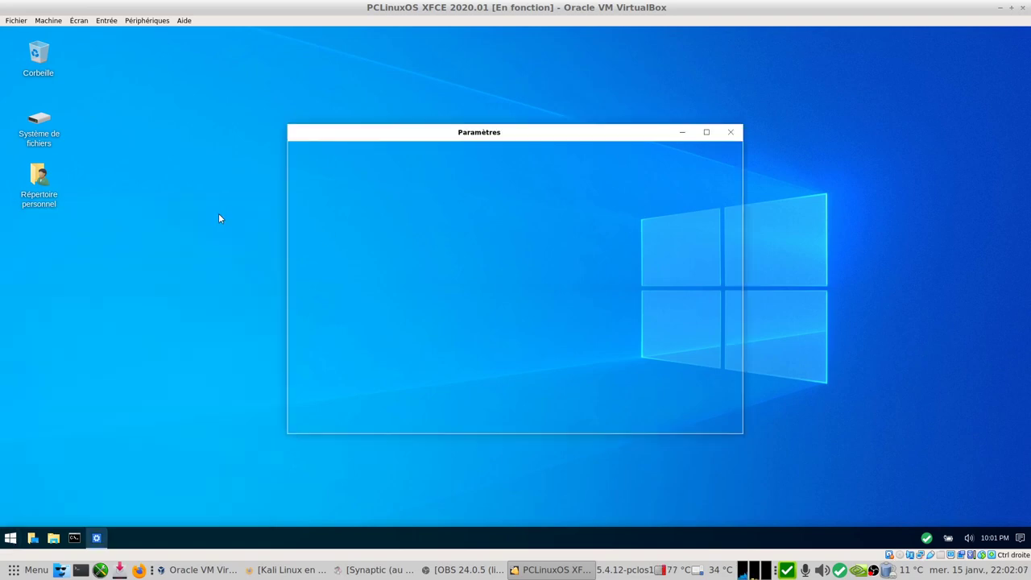
click(707, 132)
click(351, 155)
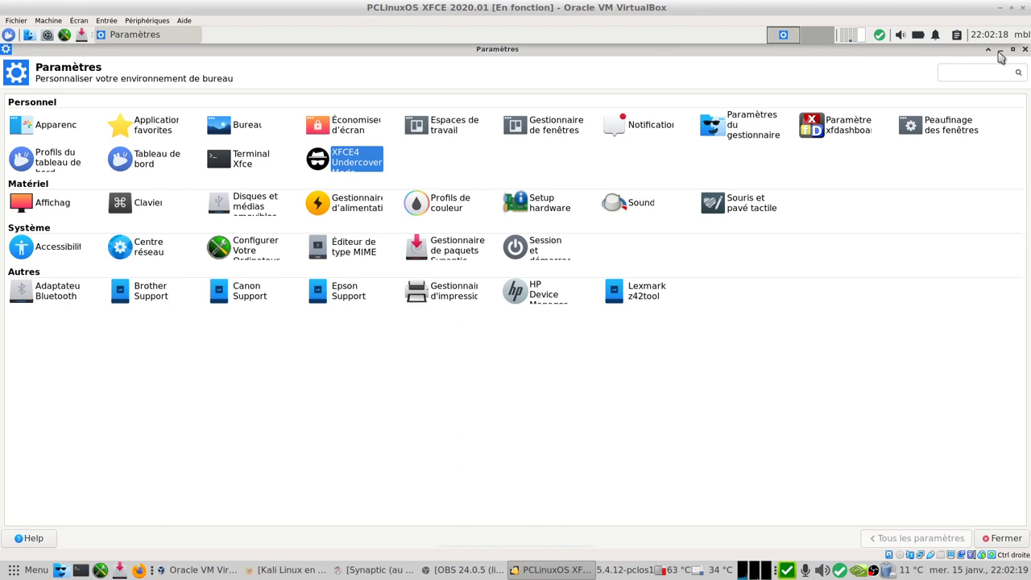
click(1026, 51)
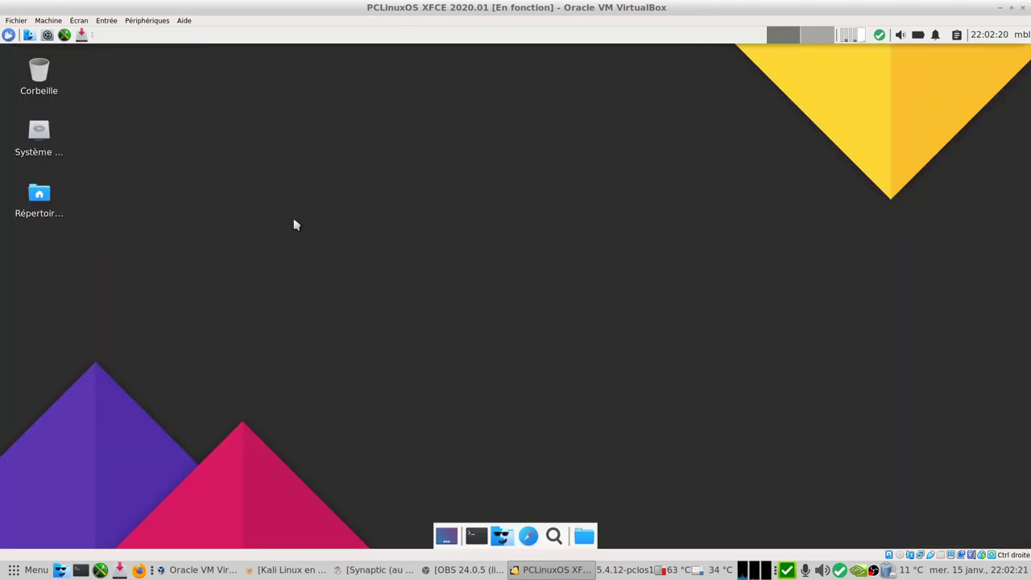
- Check for the TEST folder in the home directory's Documents folder and close the file manager
double_click(48, 195)
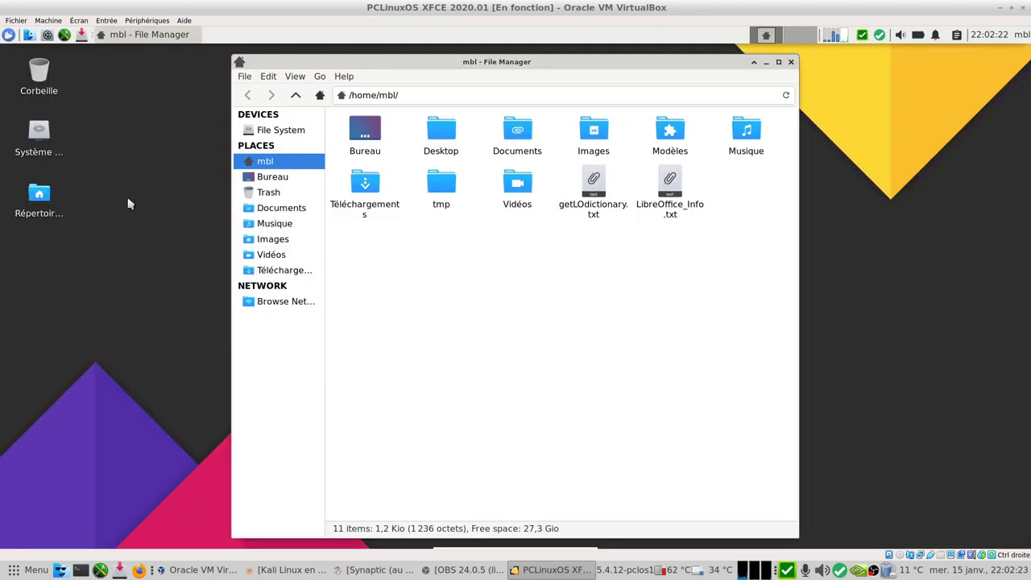
double_click(514, 135)
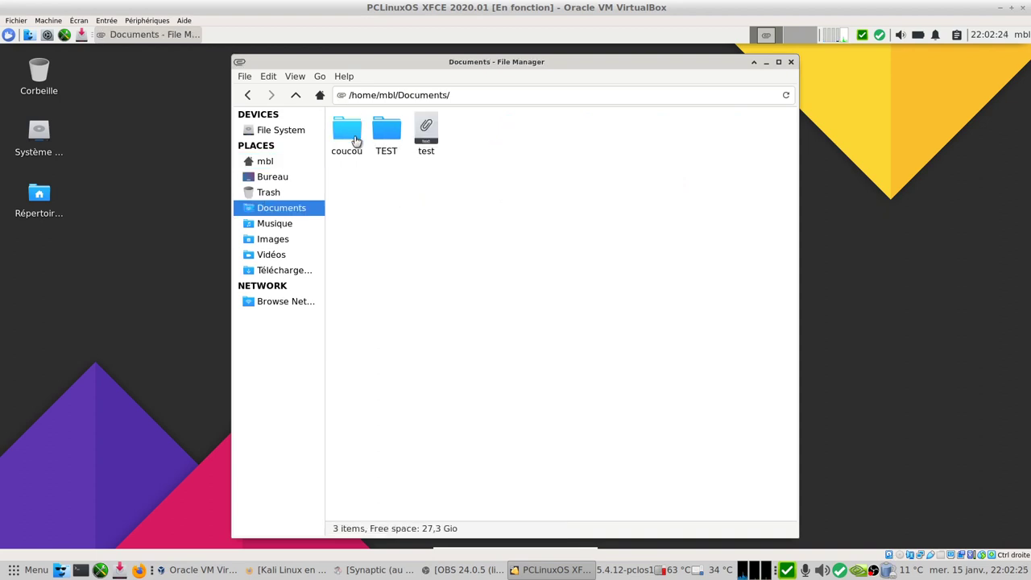
click(388, 131)
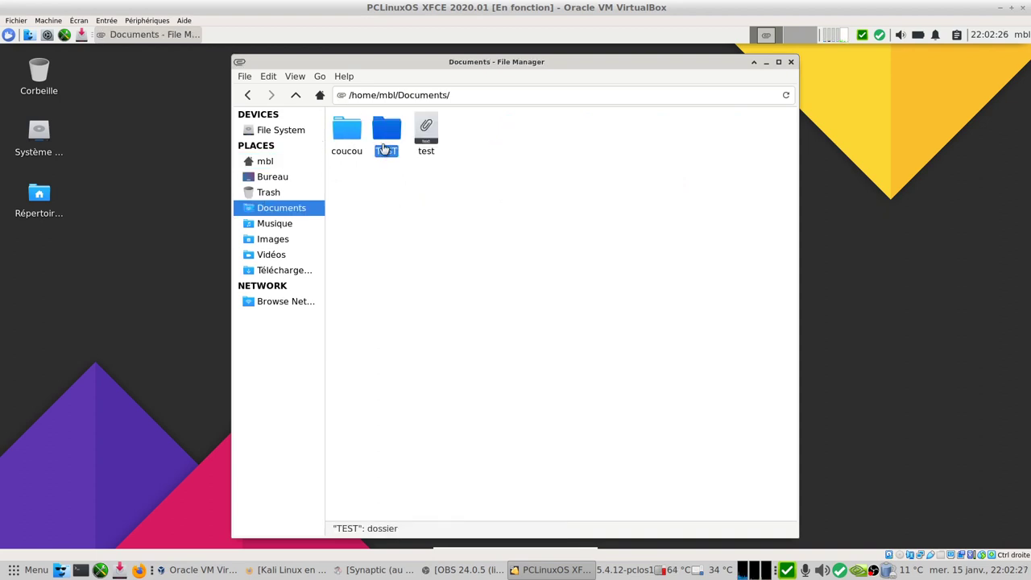
click(776, 112)
click(792, 63)
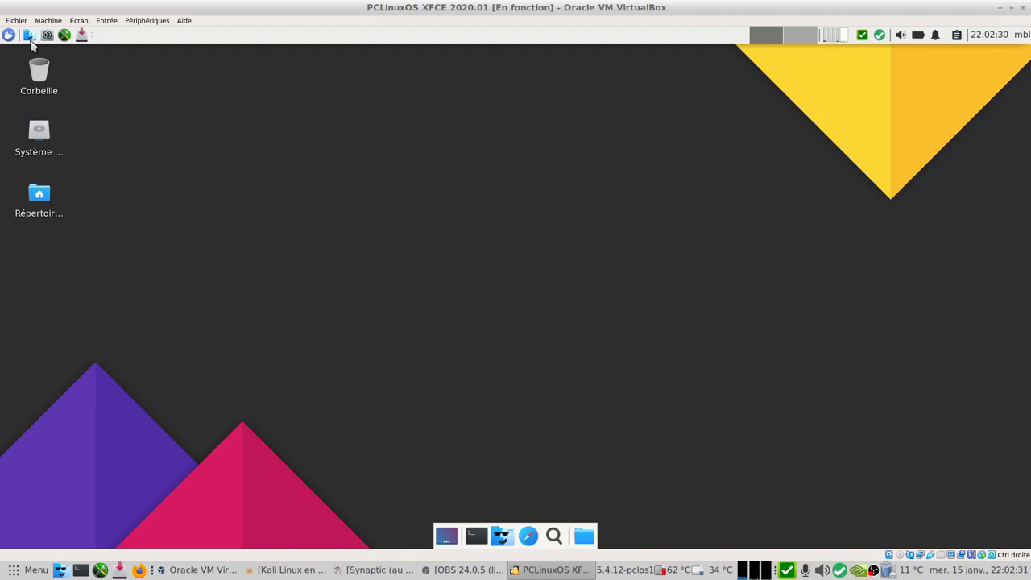
- Reactivate XFCE4 Undercover Mode from the desktop settings and close the settings window
click(46, 36)
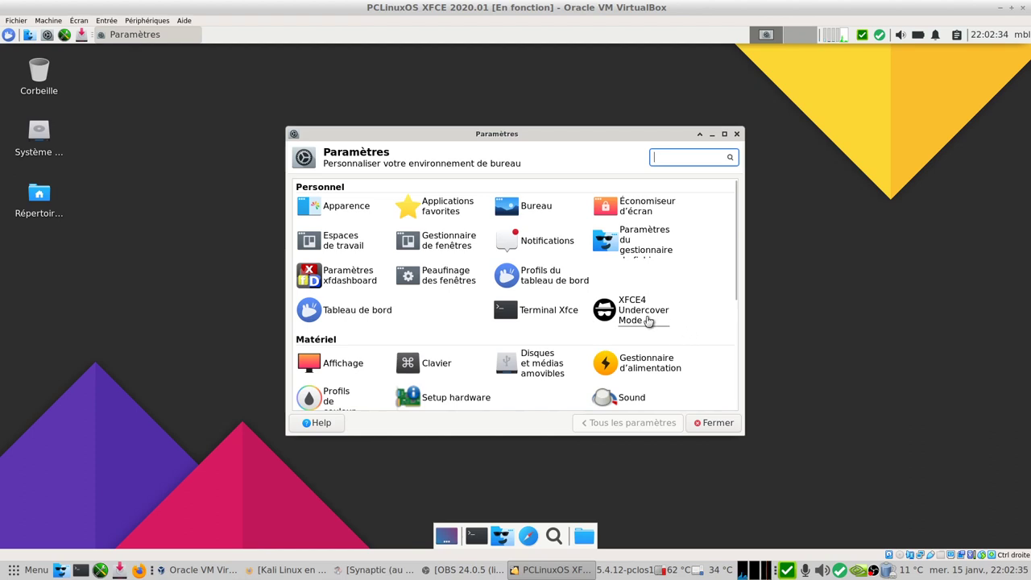
click(651, 316)
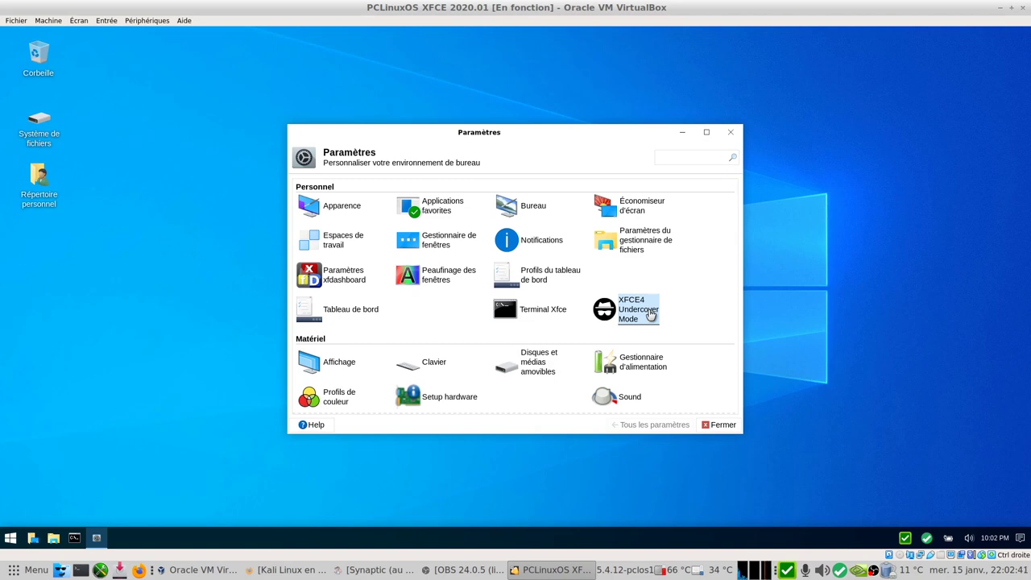
click(721, 425)
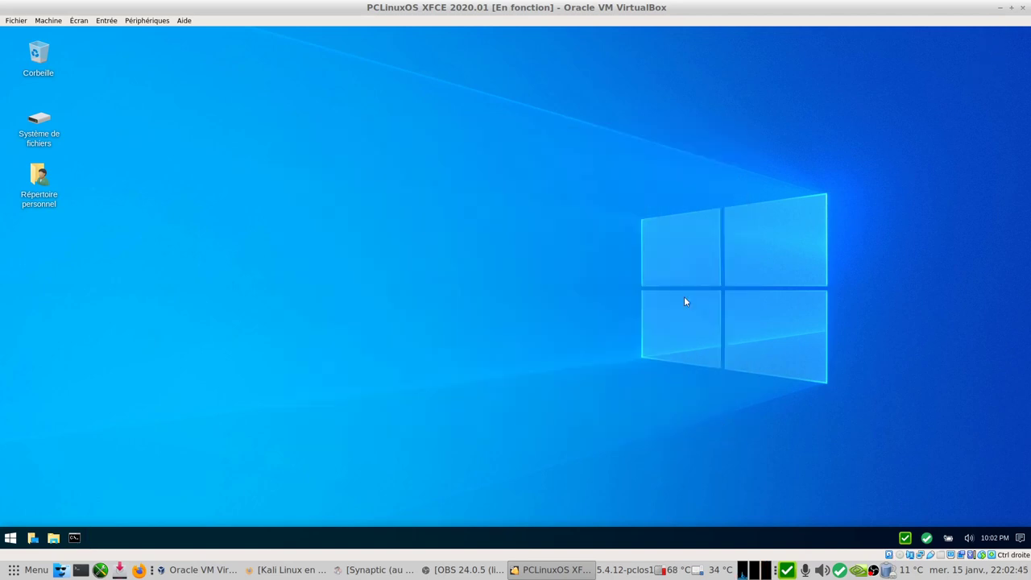